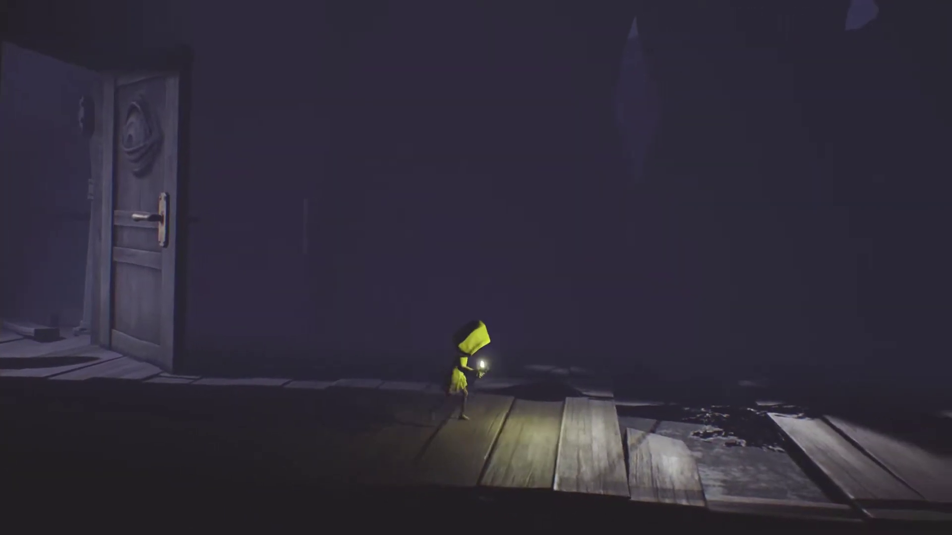
Walk Six right with her lighter lit, through the pipe-and-barrel room to the tall crates
key(d)
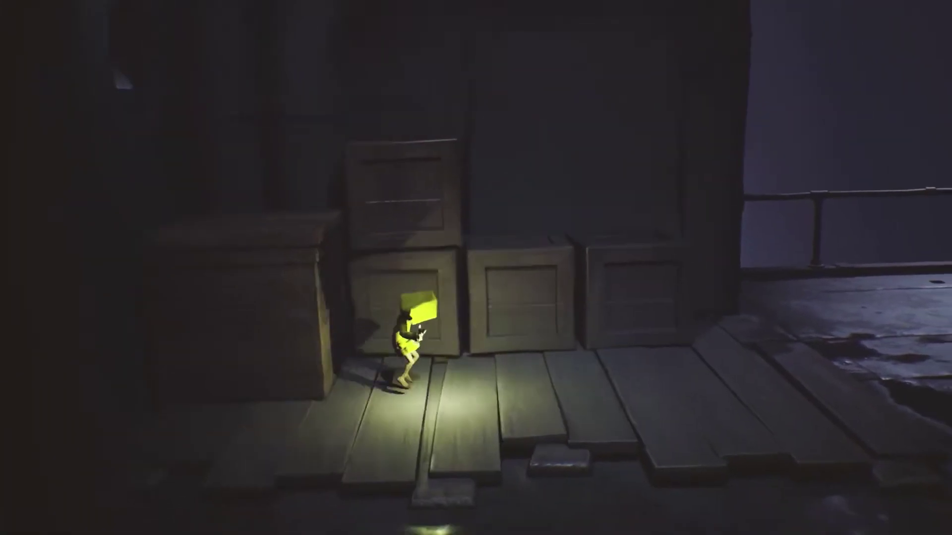
Drop Six off the crate ledge and run right along the wet railing walkway
key(d)
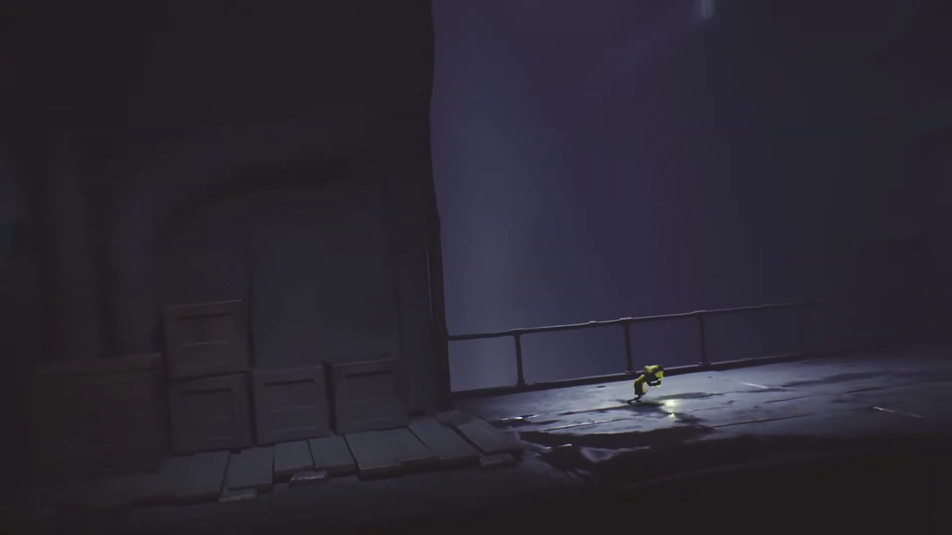
key(d)
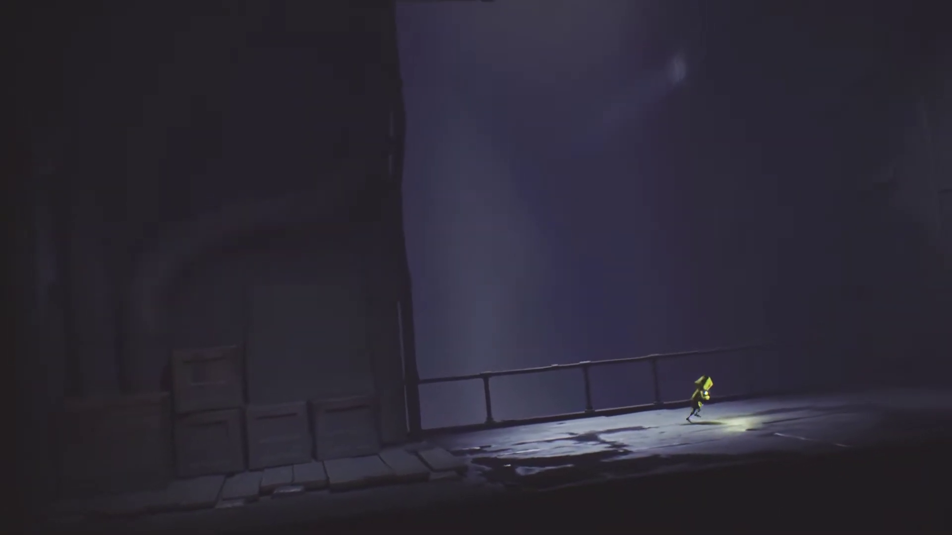
key(d)
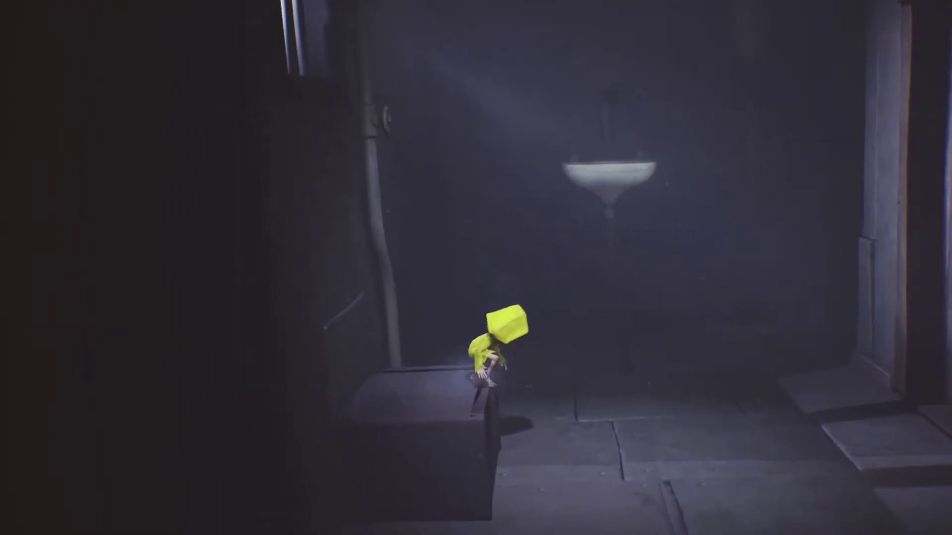
Walk Six into the sink room and light the lantern
key(d)
key(w)
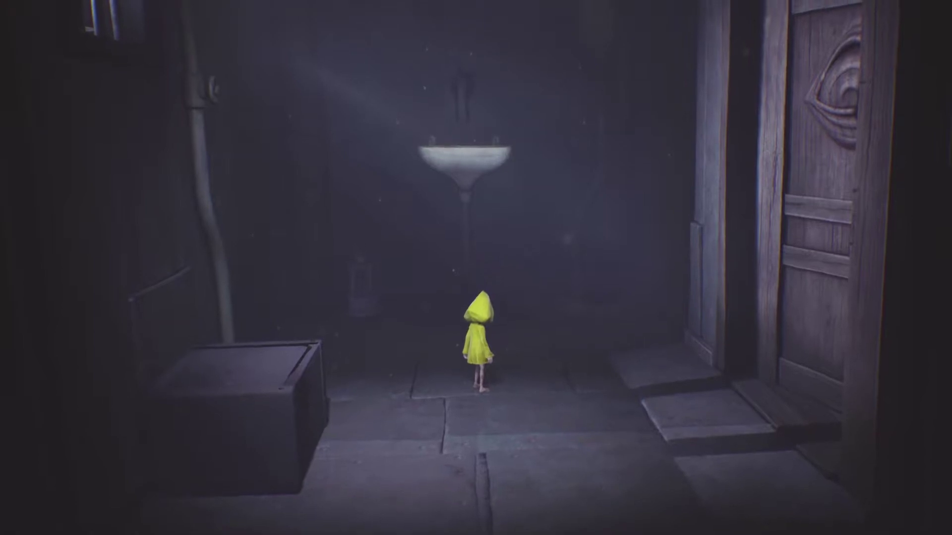
key(w)
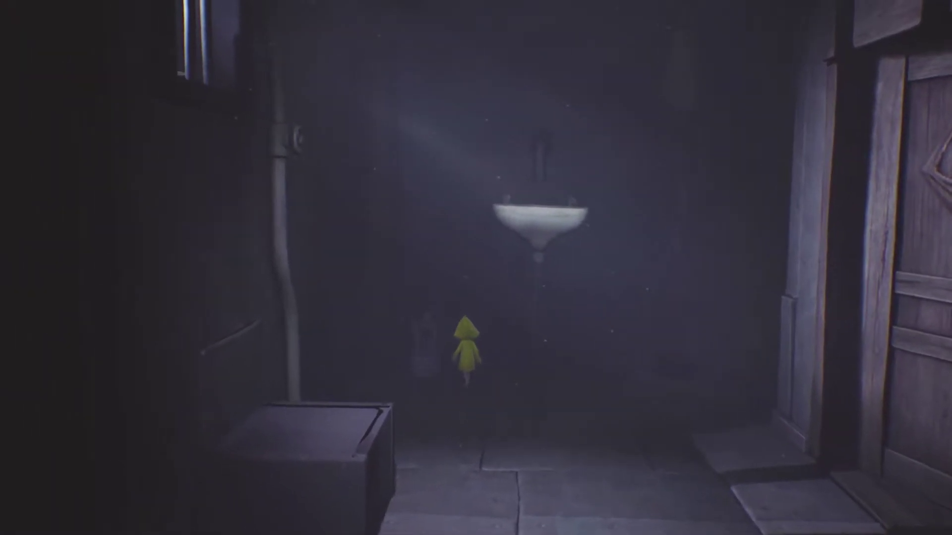
key(w)
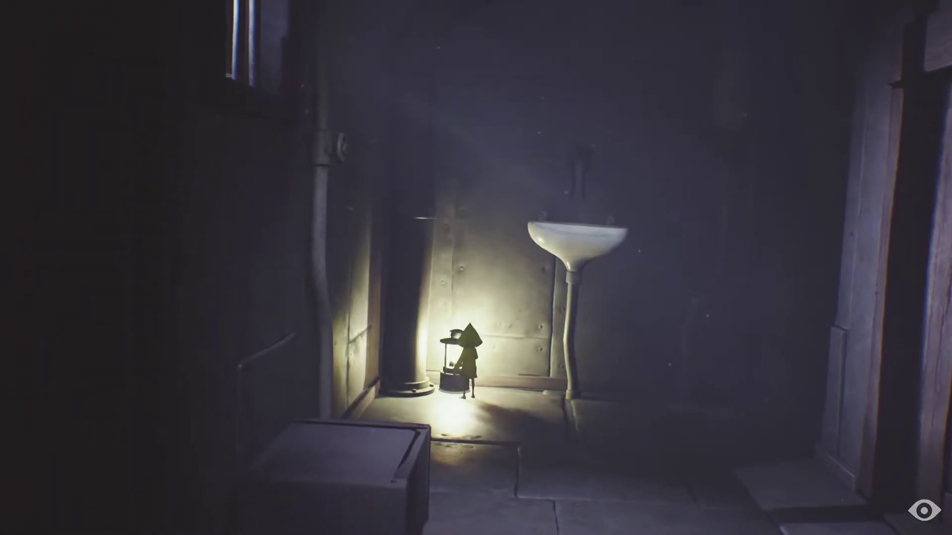
key(d)
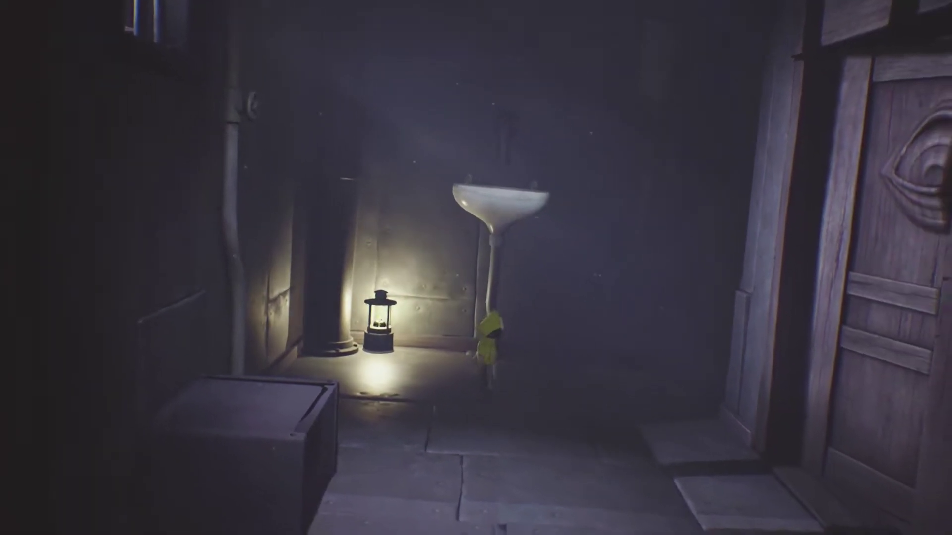
Go through the doorway into the toilet room, toss the toilet roll, then return to the stool edge
key(d)
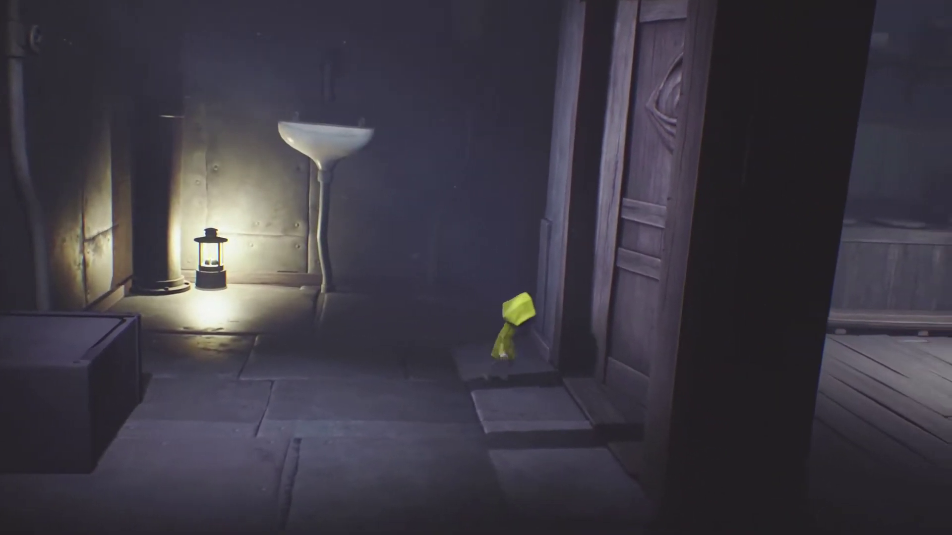
key(d)
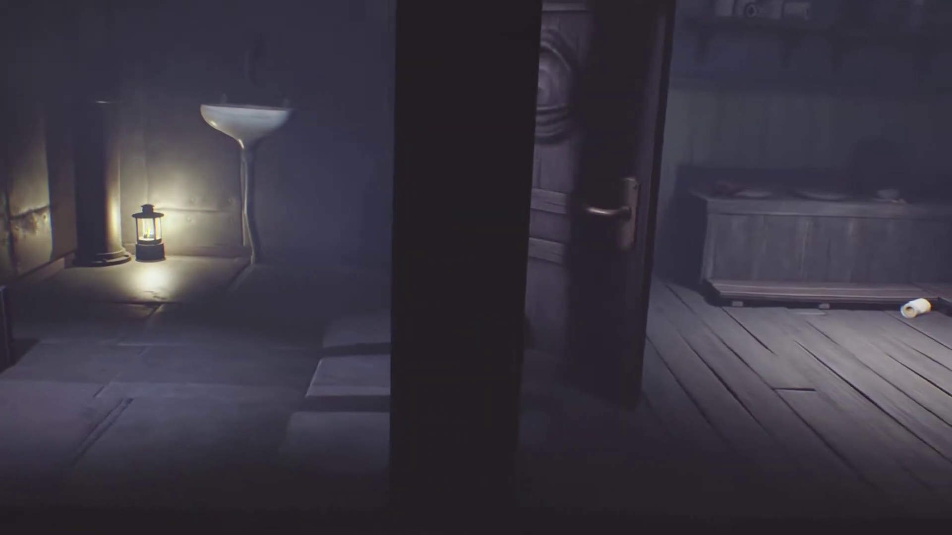
key(d)
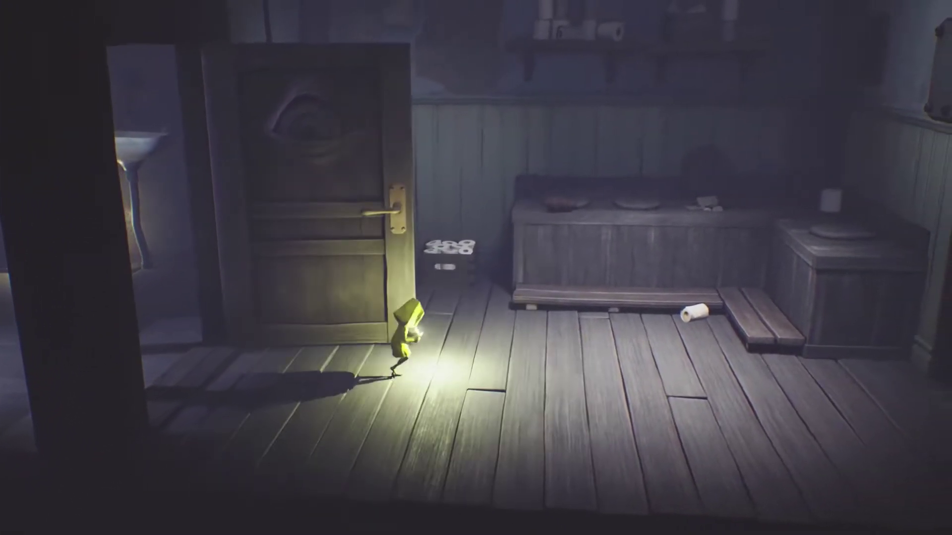
key(d)
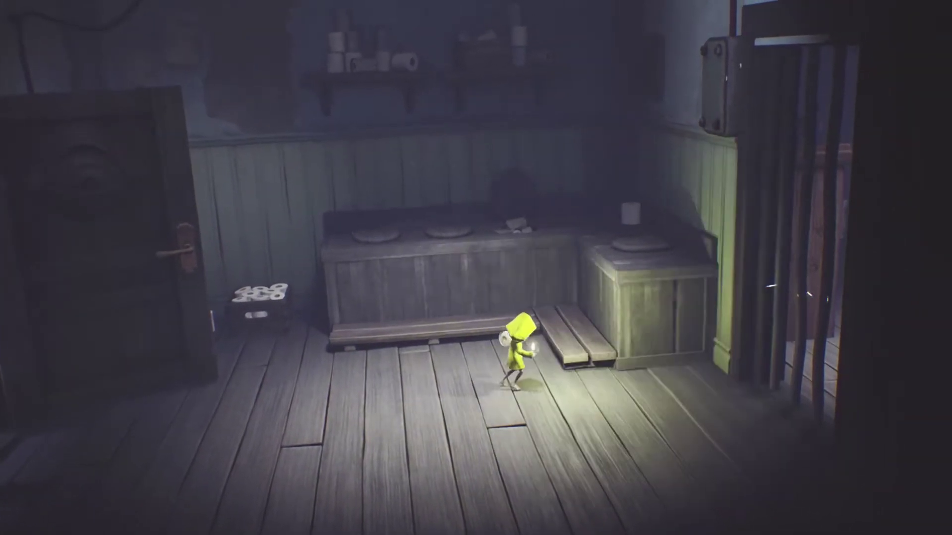
key(d)
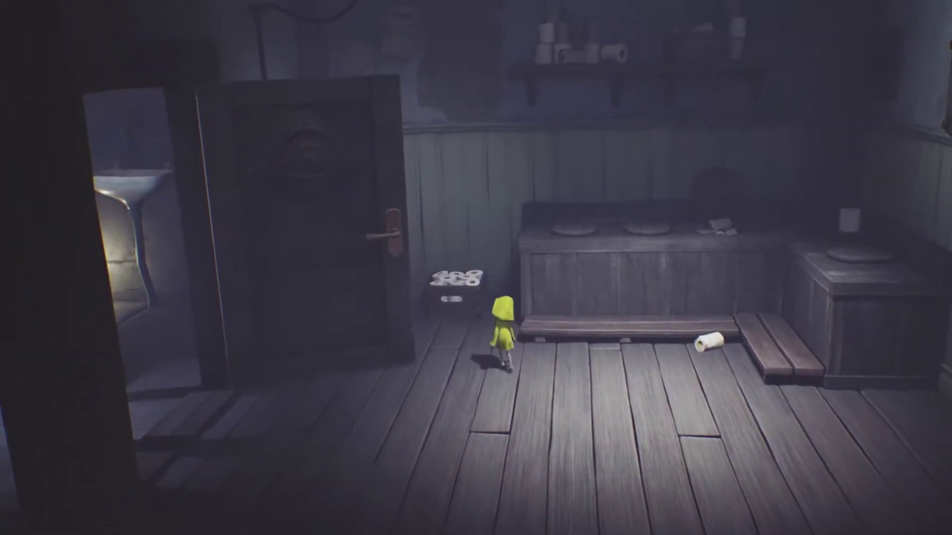
key(a)
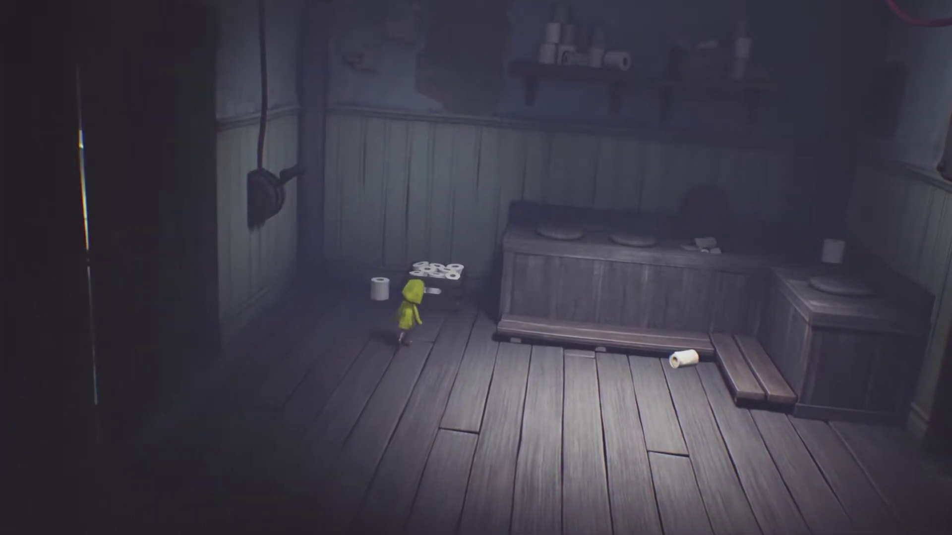
key(a)
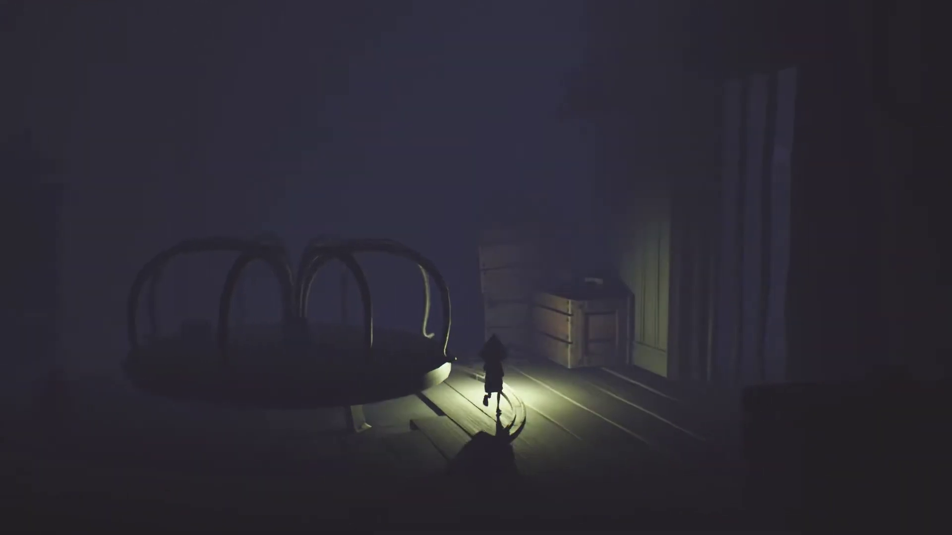
Run Six along the floorboards and corridor of doors, through the lit doorway toward the dark figures
key(d)
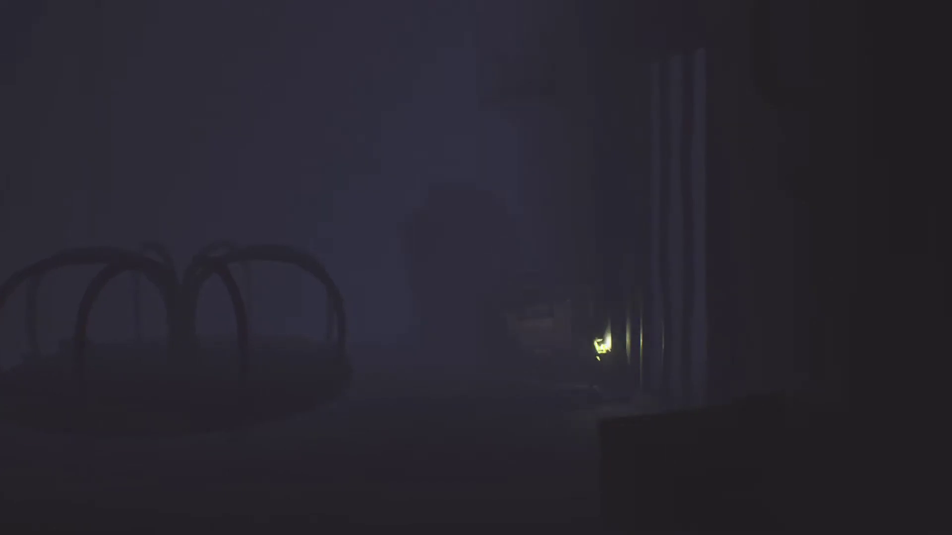
key(d)
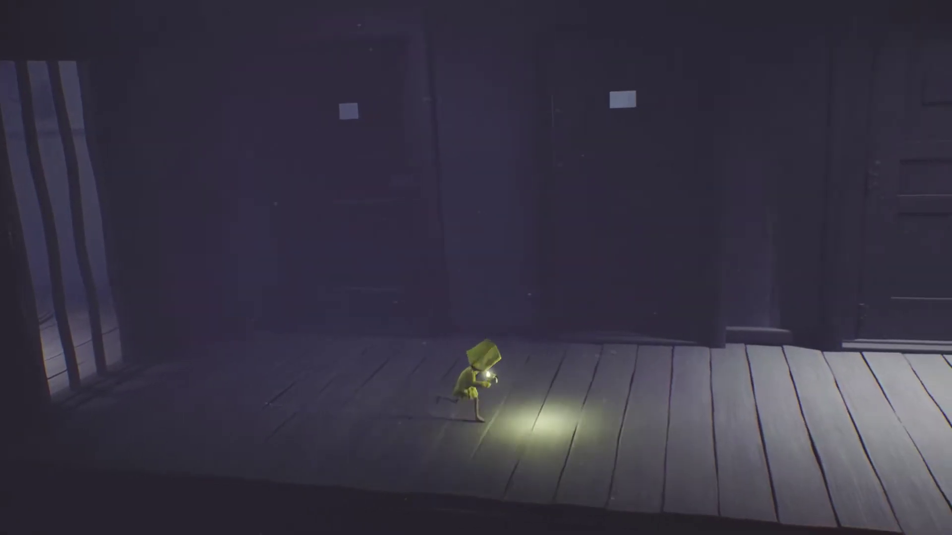
key(d)
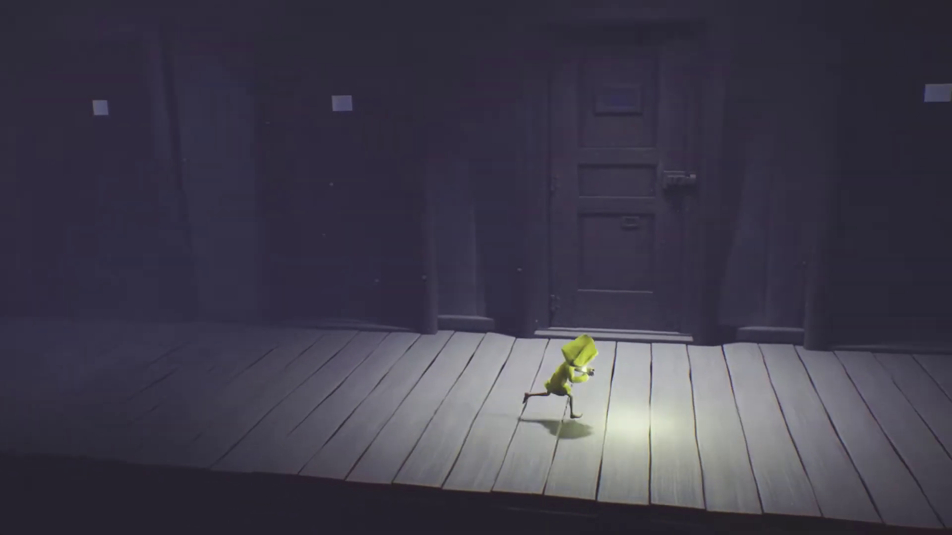
key(d)
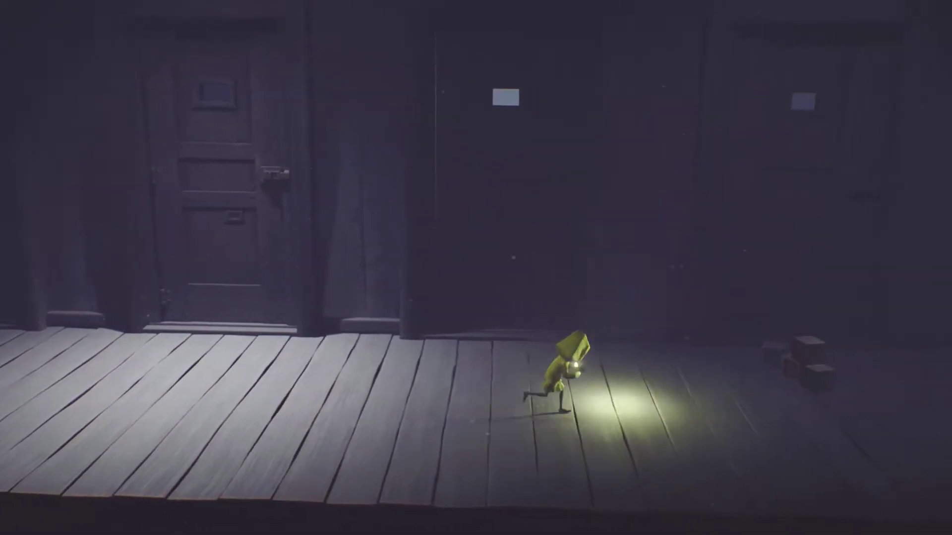
key(d)
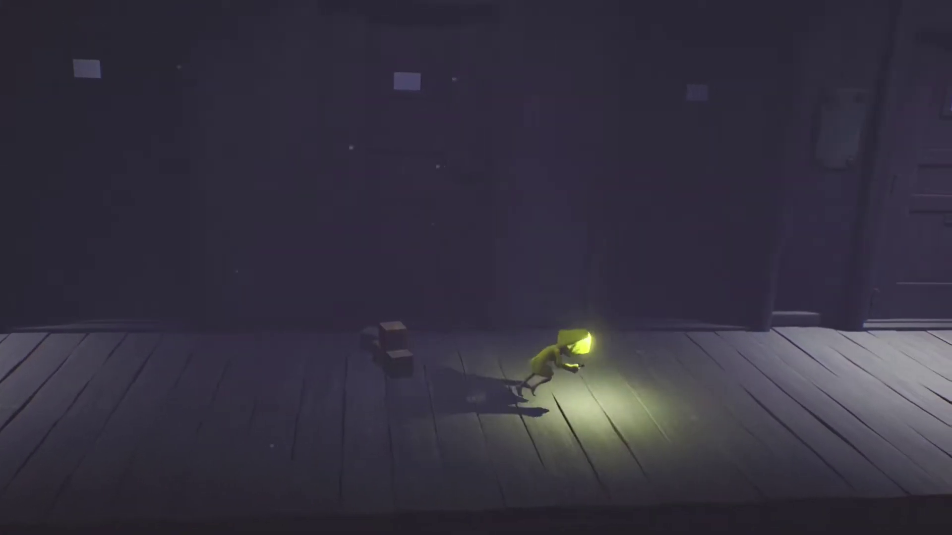
key(d)
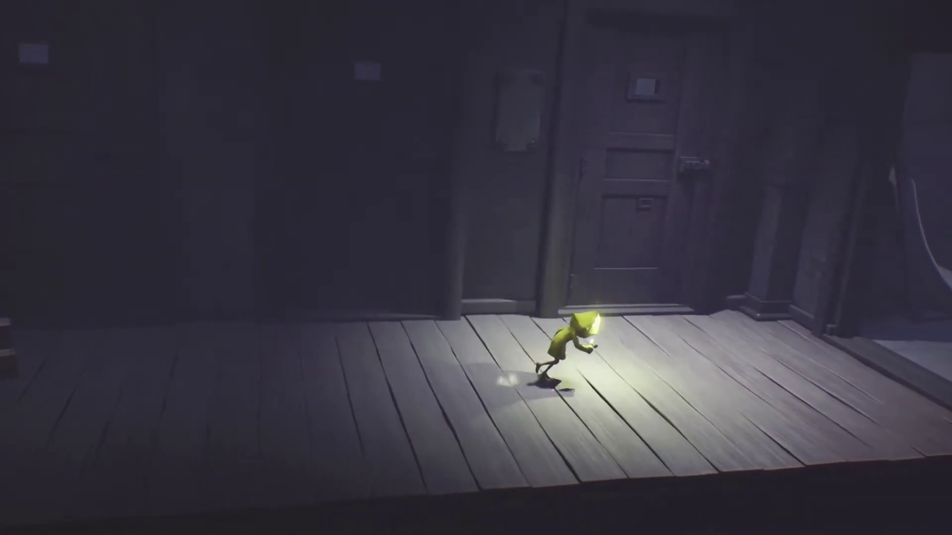
key(d)
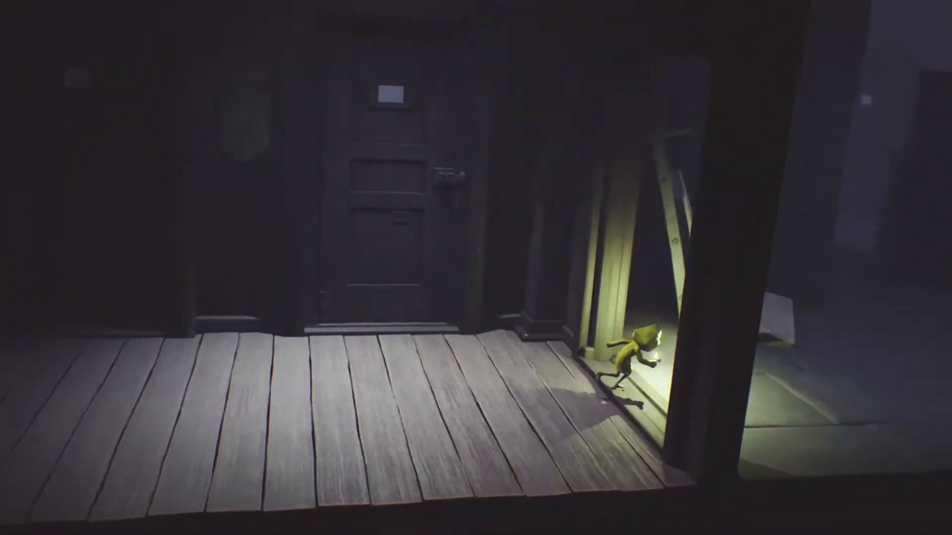
key(d)
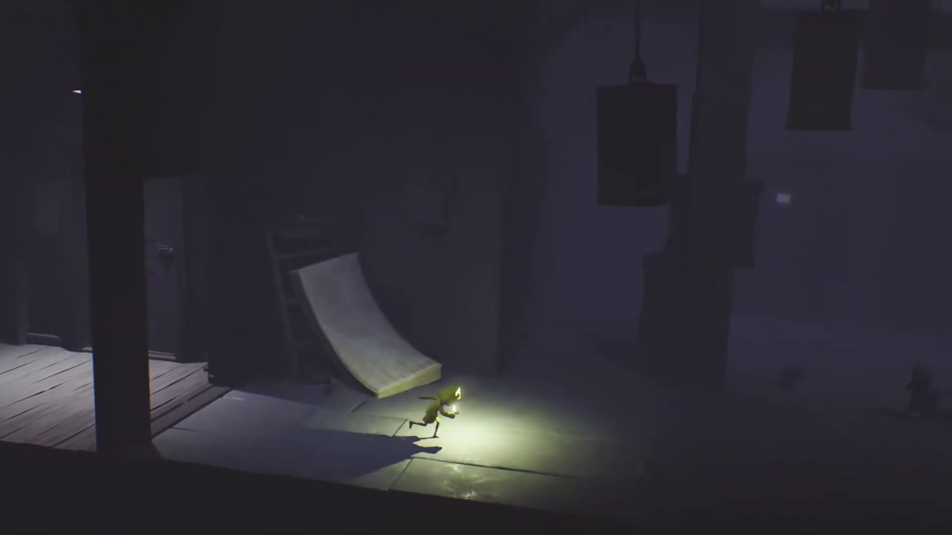
key(d)
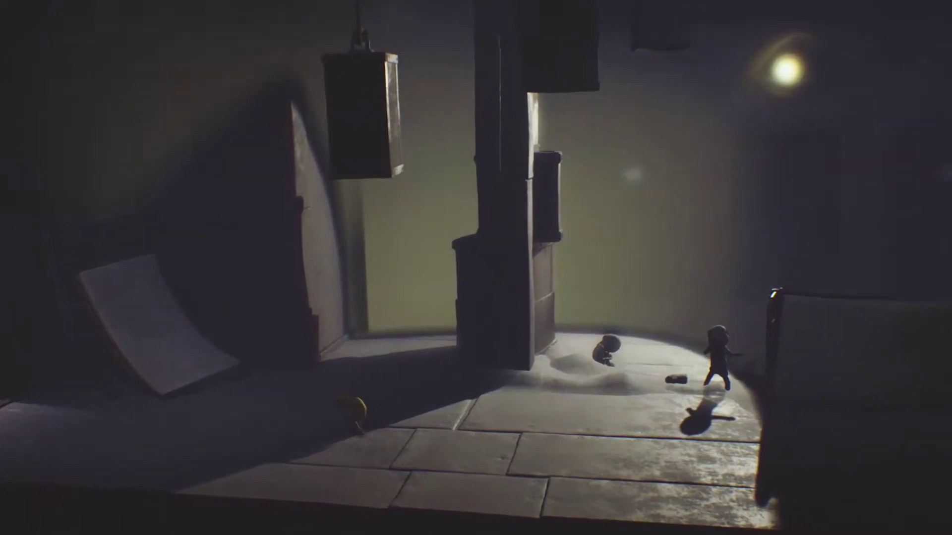
key(d)
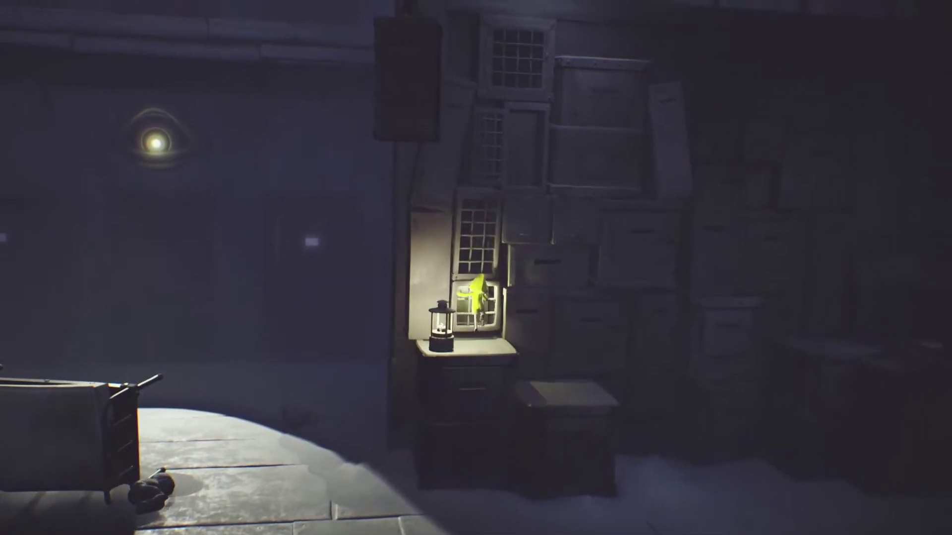
Climb Six up the drawers onto the grated cabinet and move right through the lit cabinet
key(w)
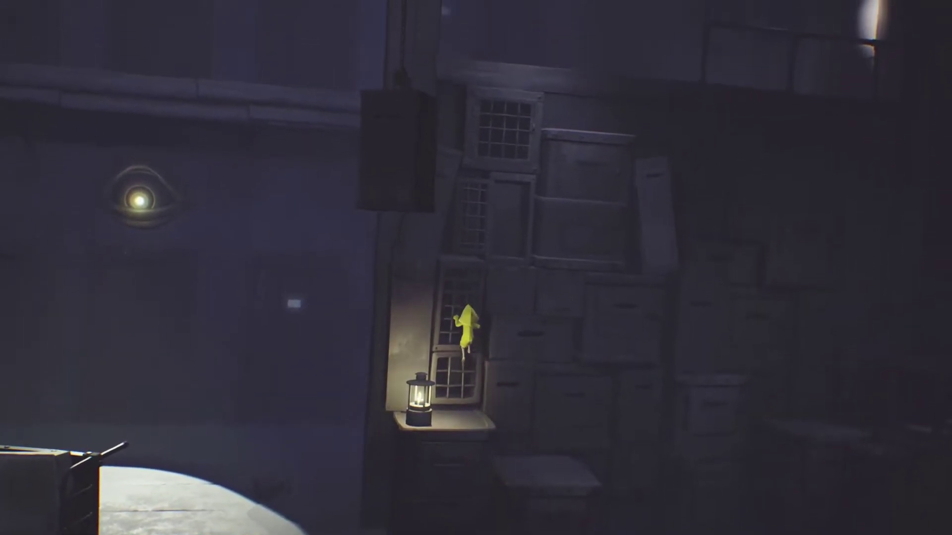
key(w)
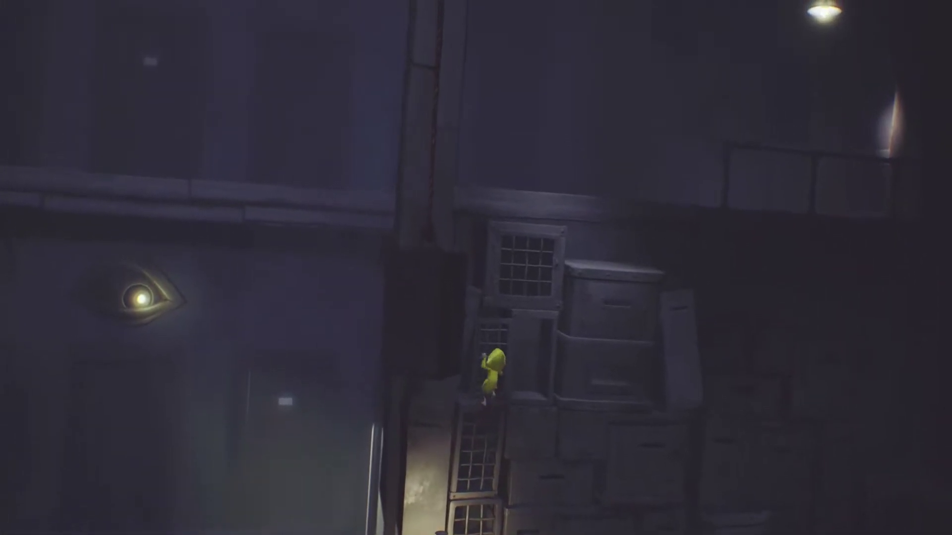
key(w)
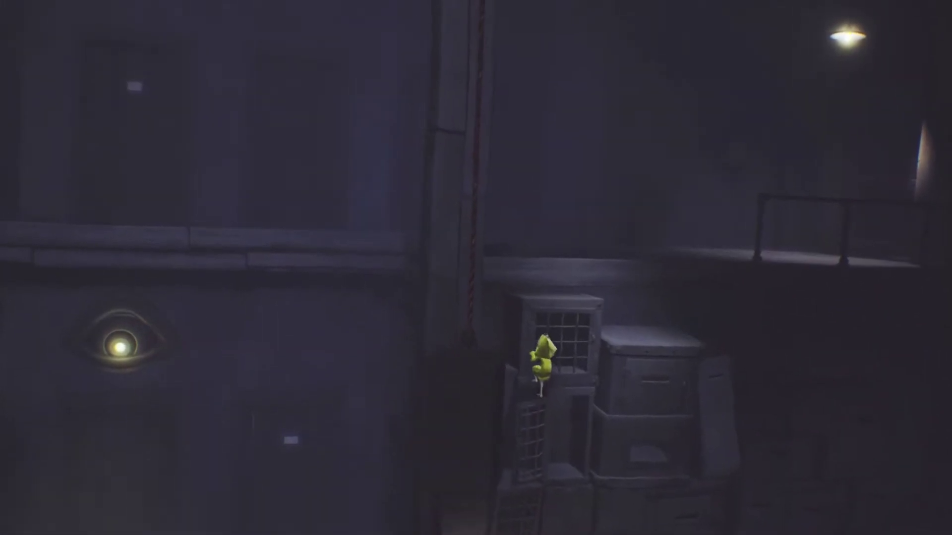
key(w)
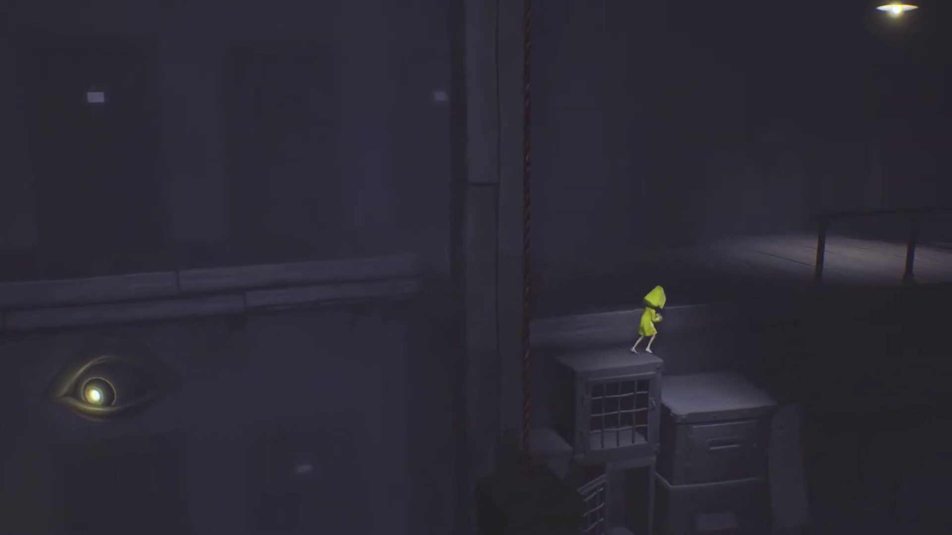
key(d)
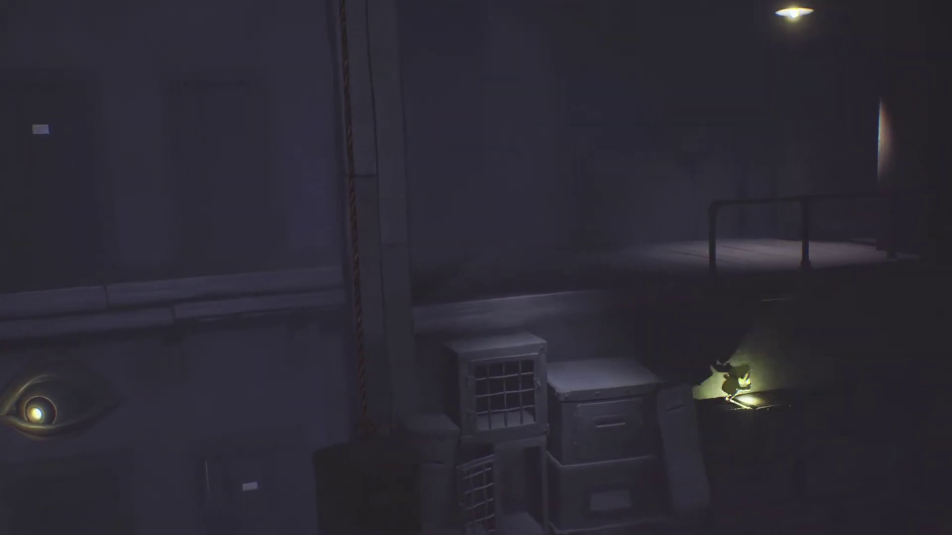
key(d)
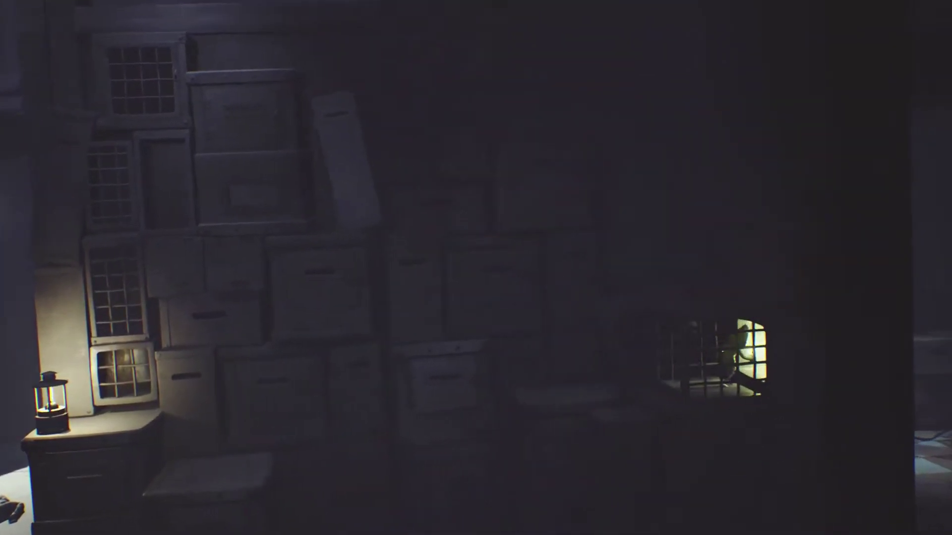
key(d)
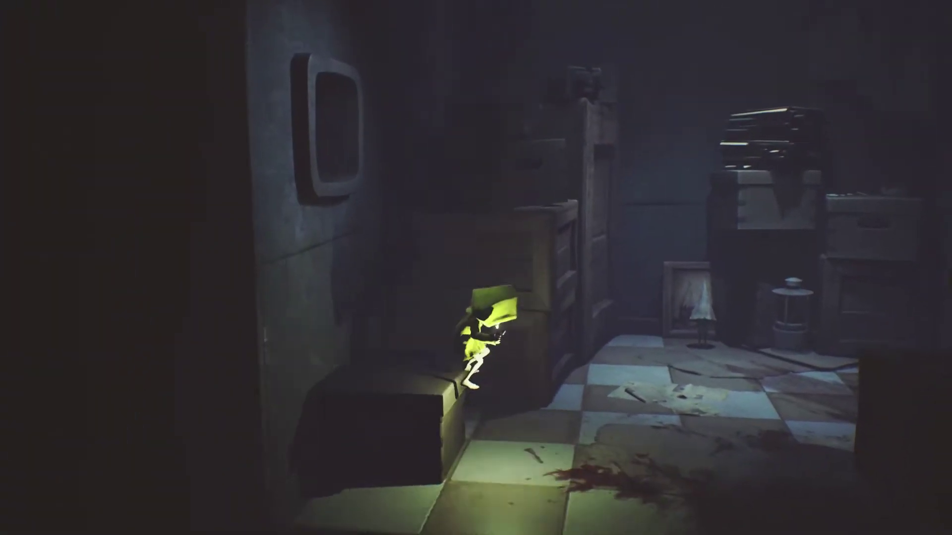
key(d)
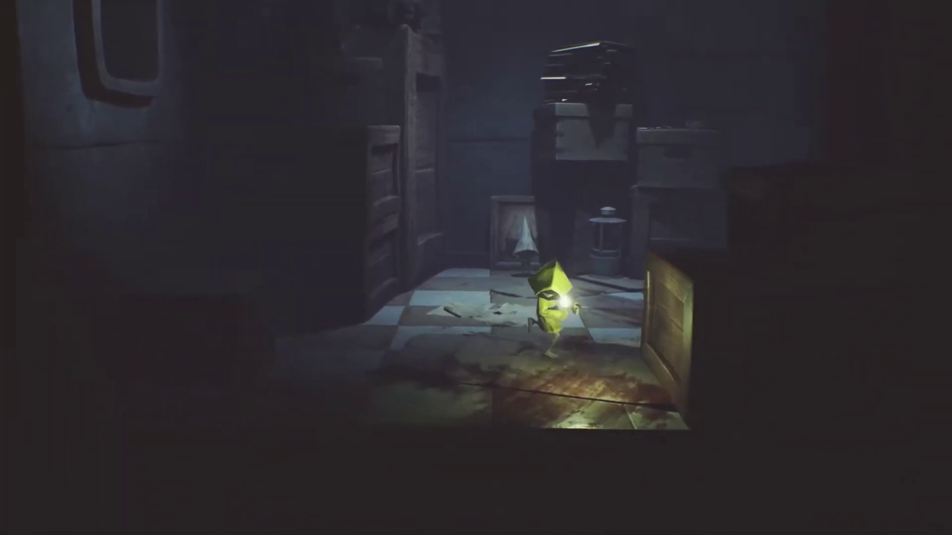
Walk past the lantern to the hooded Nome, then jump and climb into the wall window
key(w)
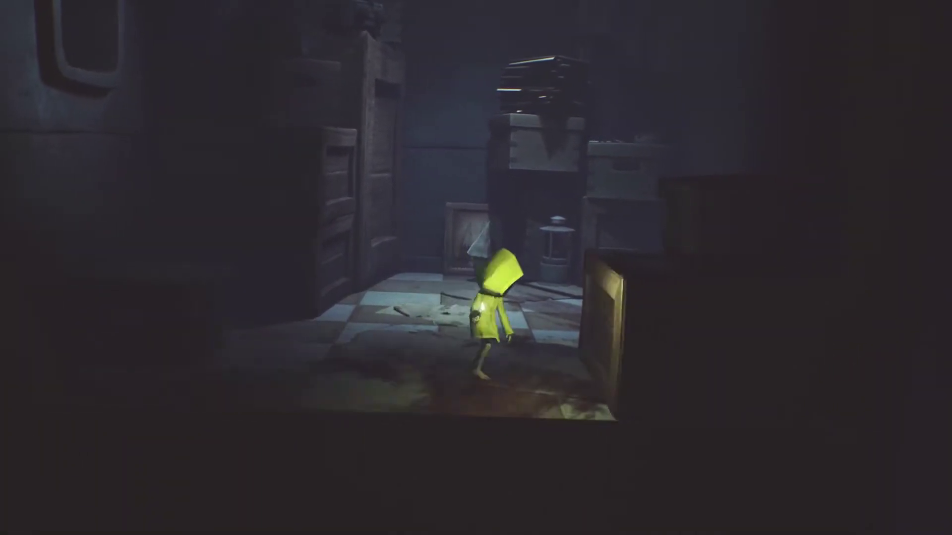
key(w)
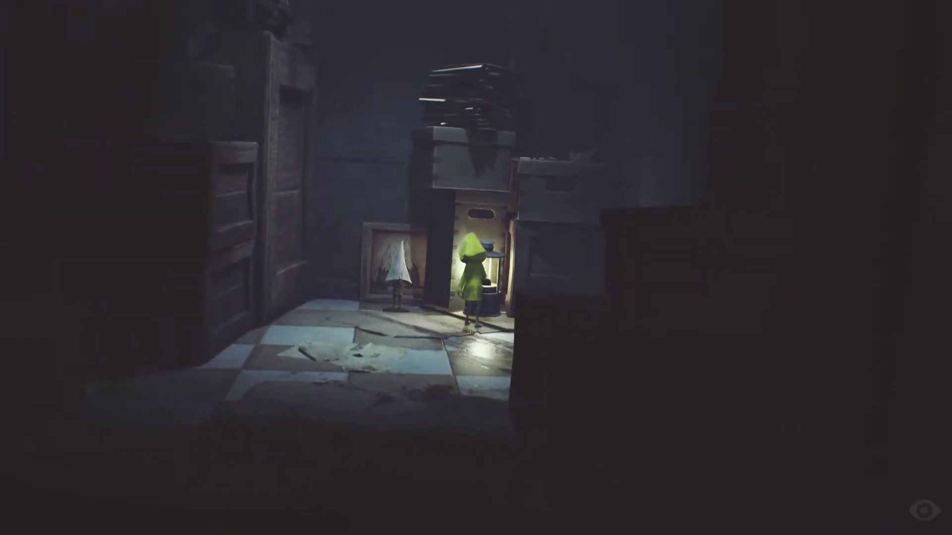
key(a)
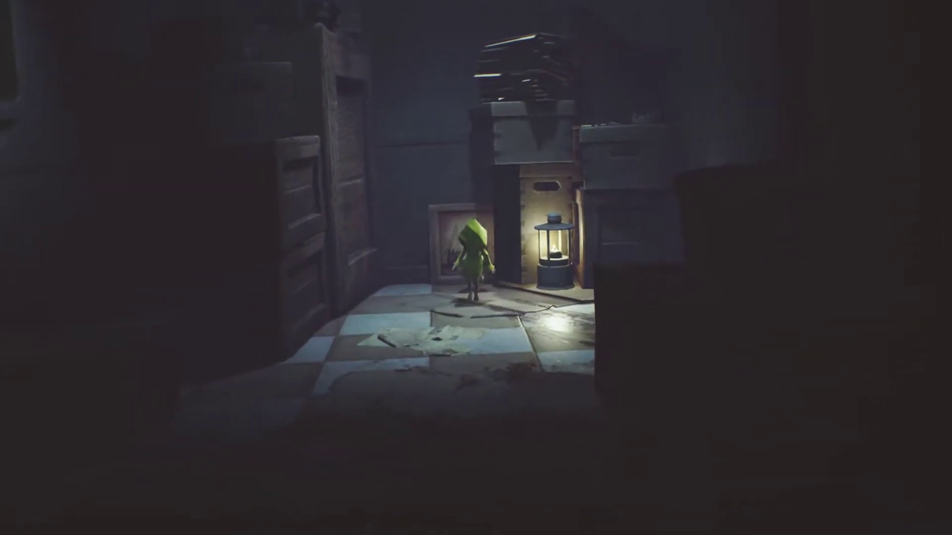
key(a)
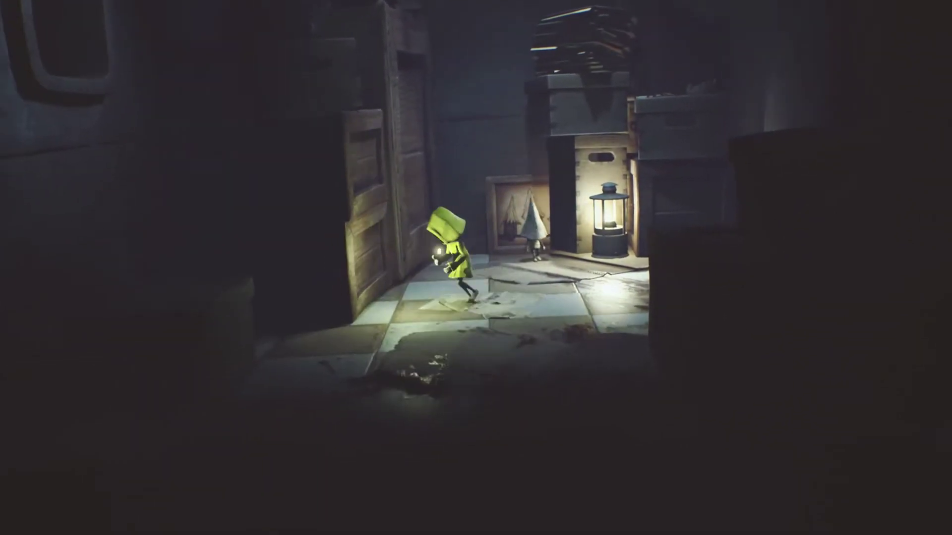
key(a)
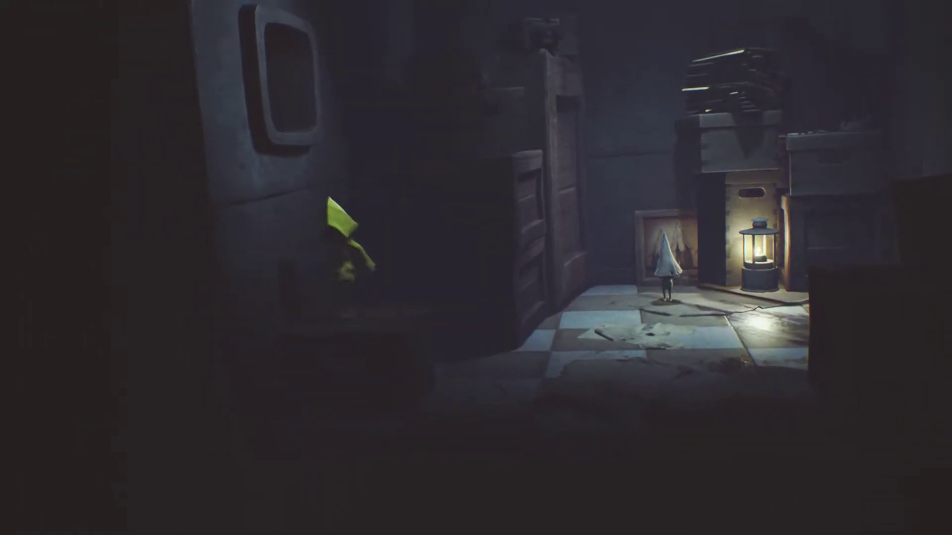
key(space)
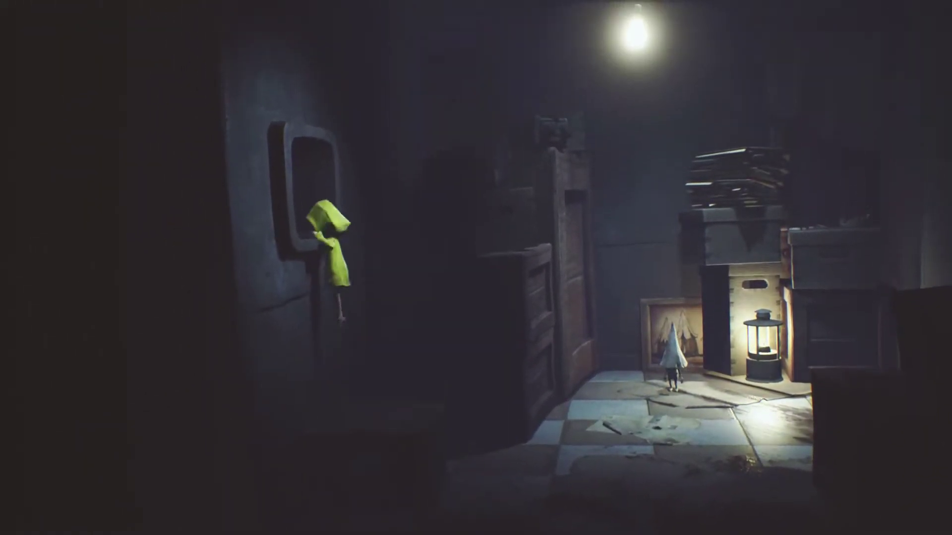
key(w)
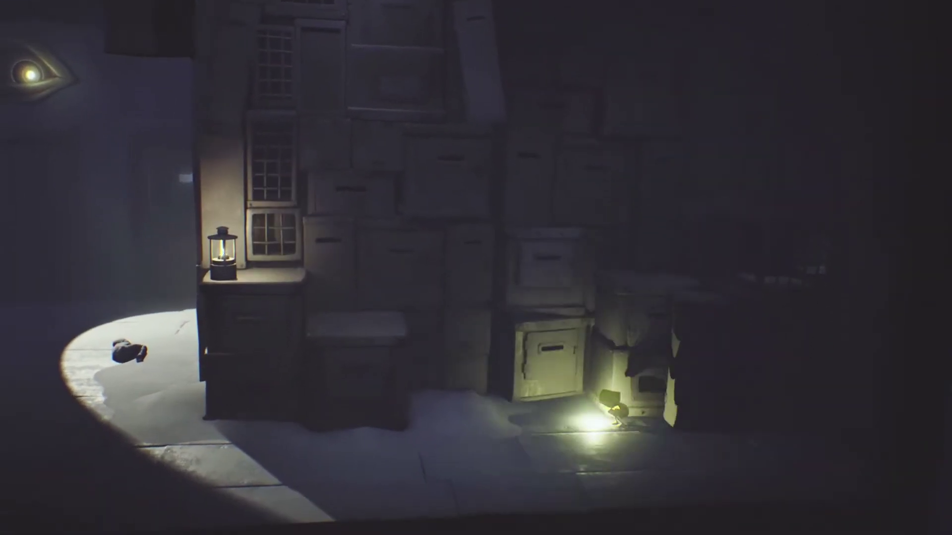
key(a)
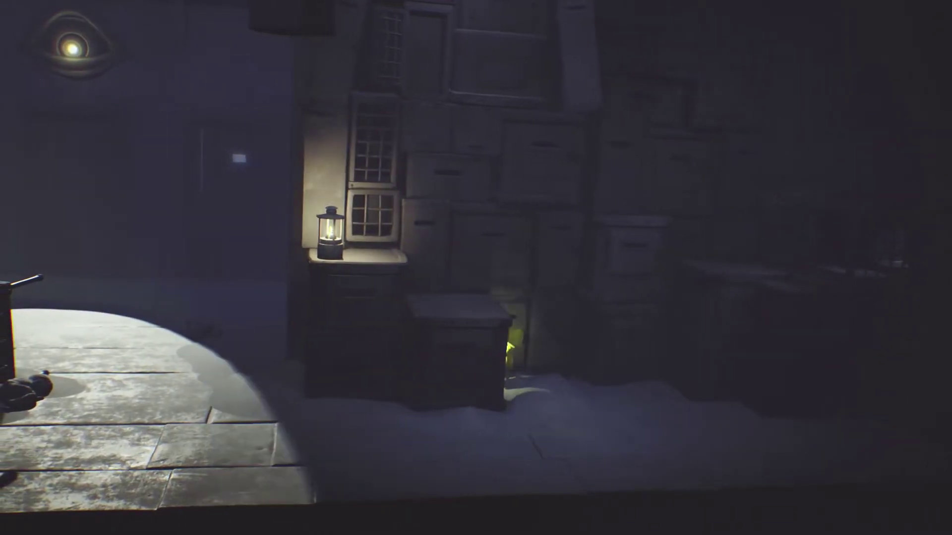
Run Six left, jump onto the crate, and climb the window grates to the upper ledge
key(s)
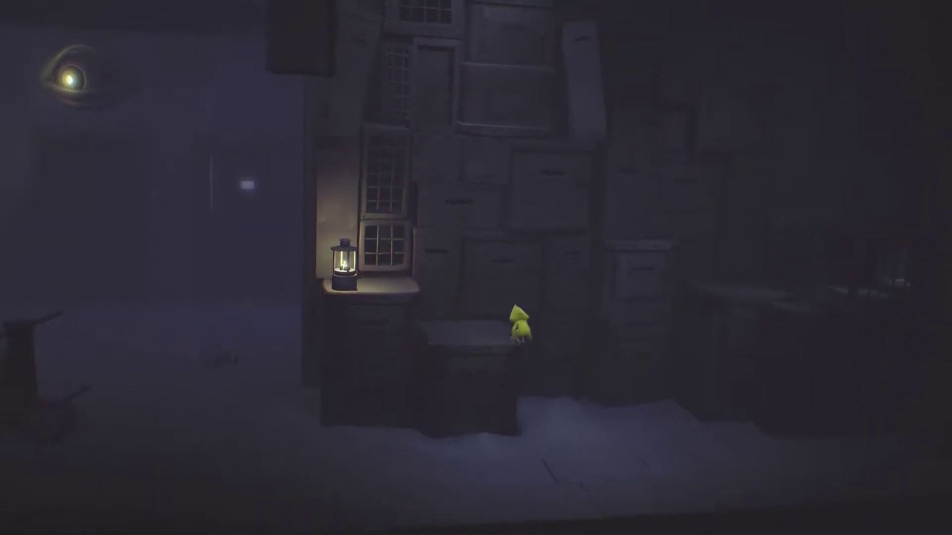
key(space)
key(space)
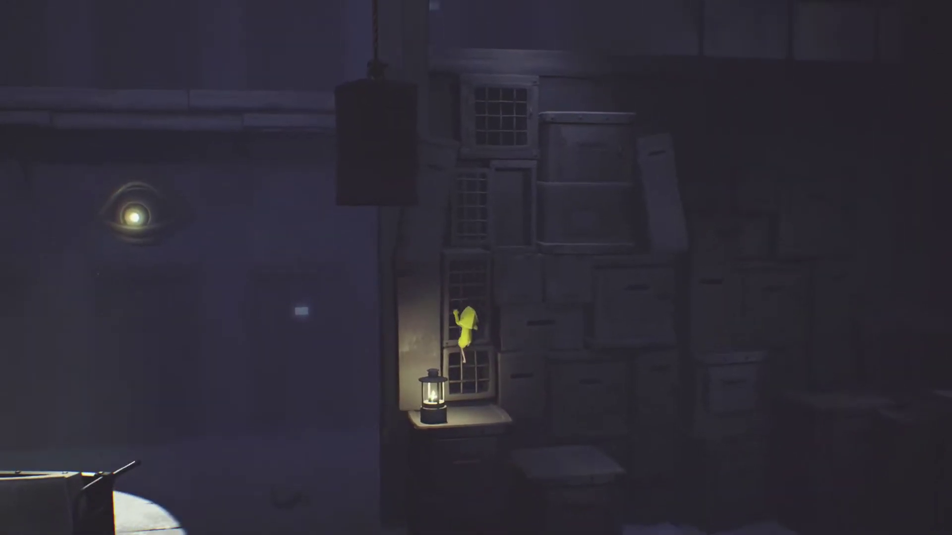
key(w)
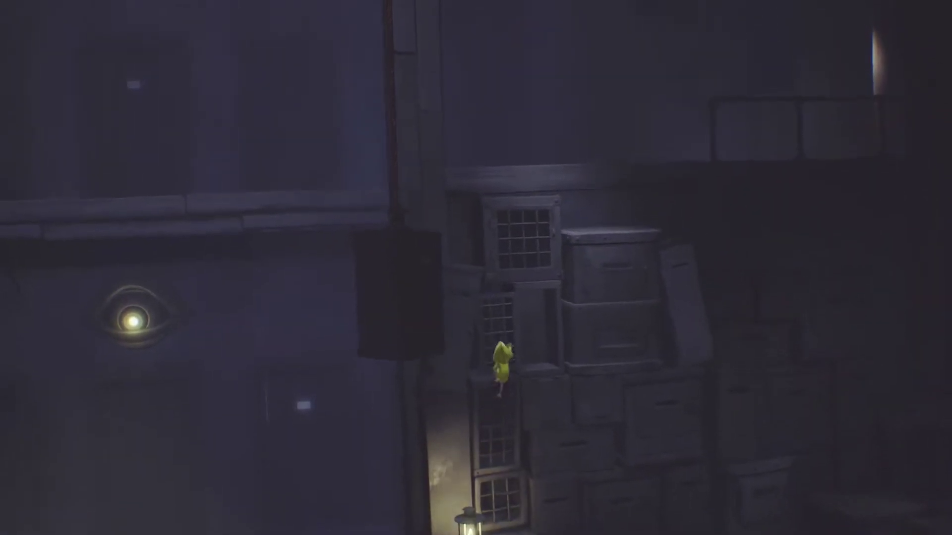
key(w)
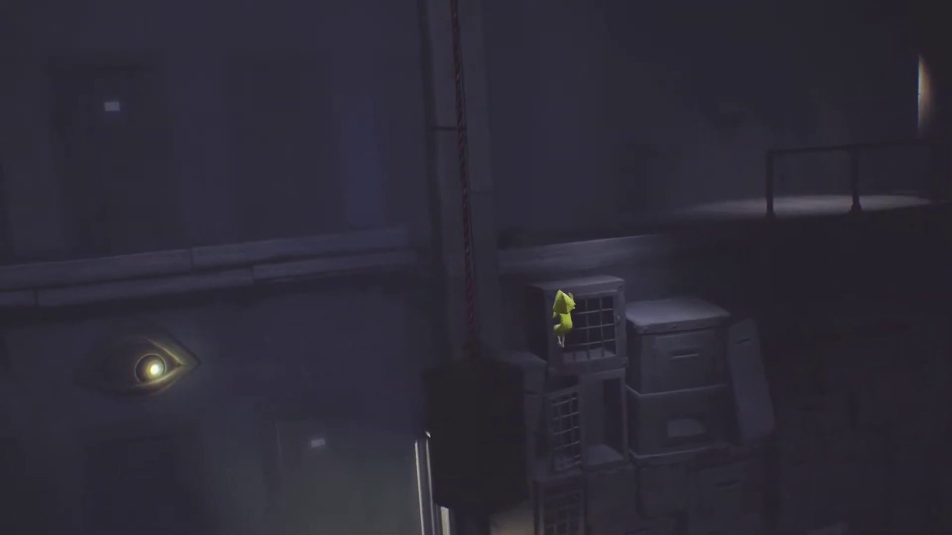
key(w)
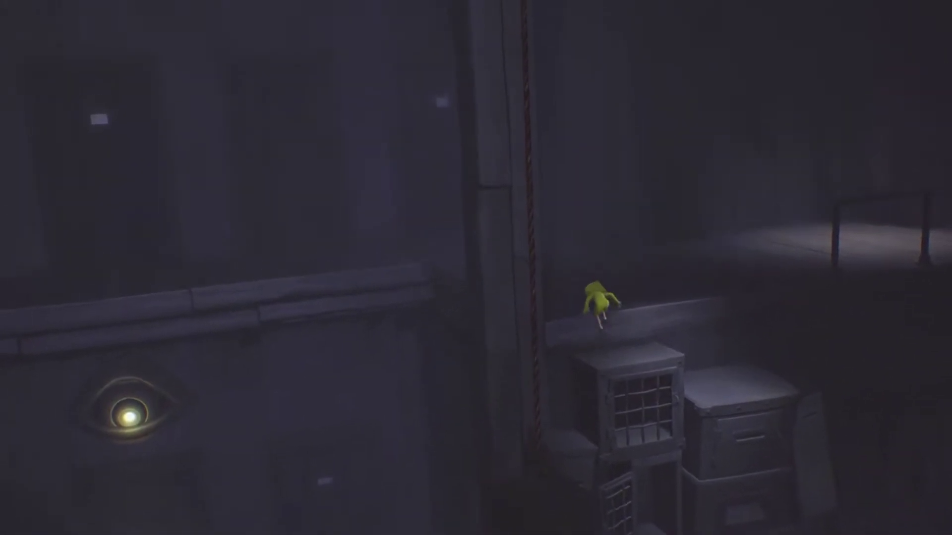
Walk Six left along the ledge past the rope and pillar
key(a)
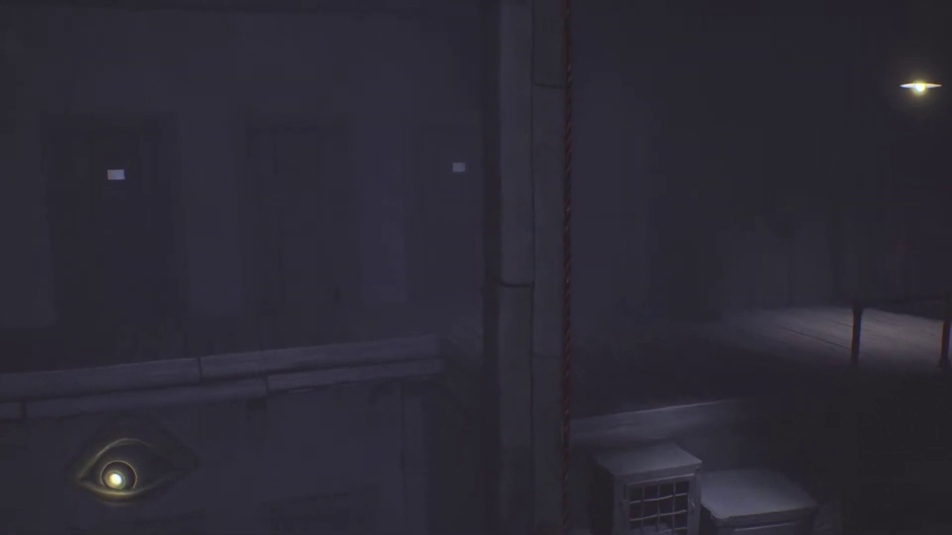
key(a)
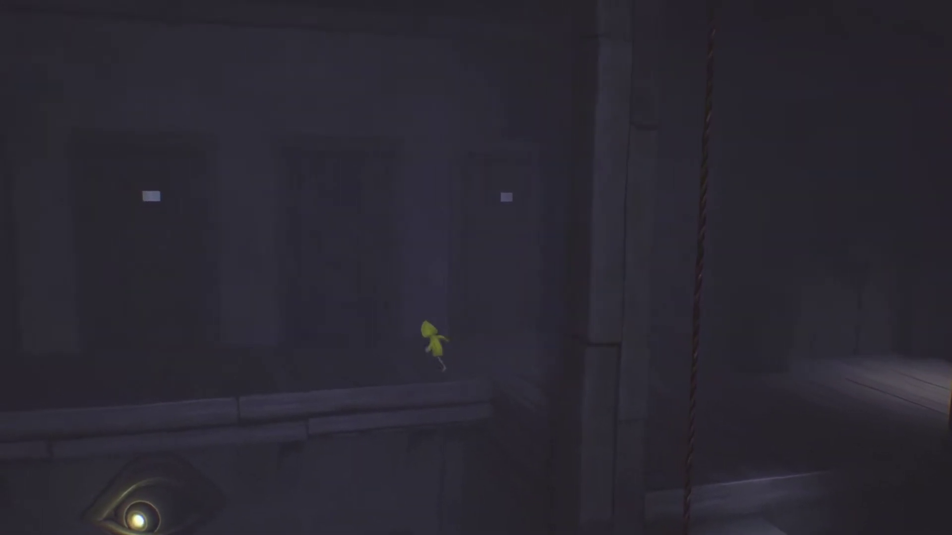
key(a)
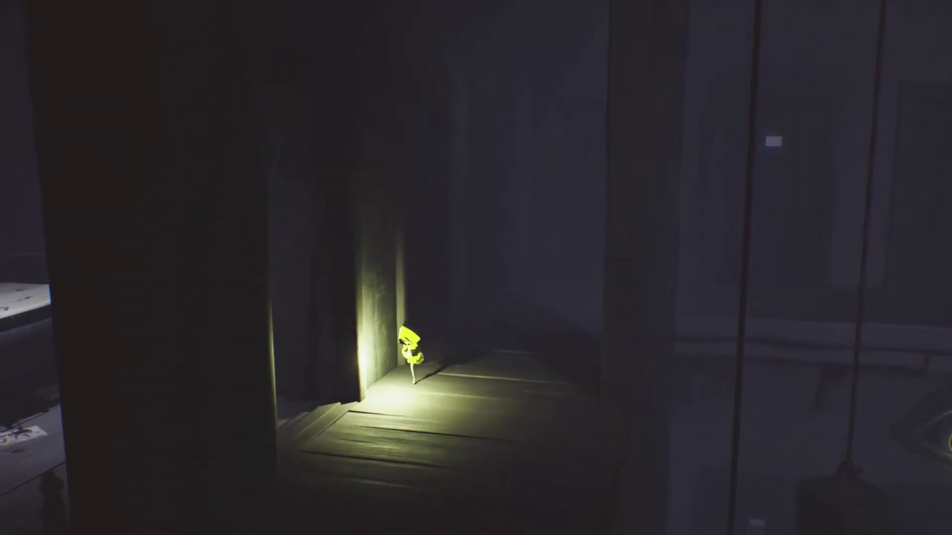
Walk Six down the lit corridor into the bedroom, past the lamp toward the bed
key(a)
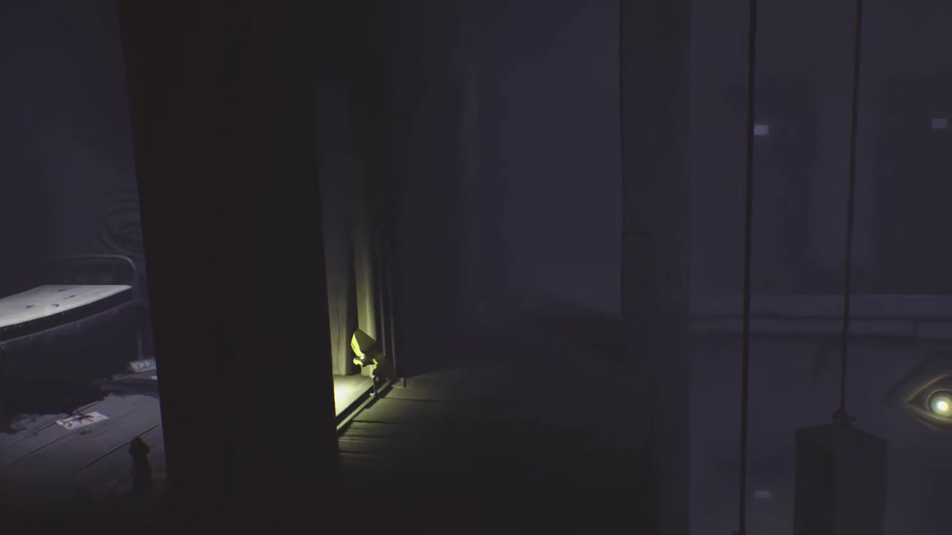
key(a)
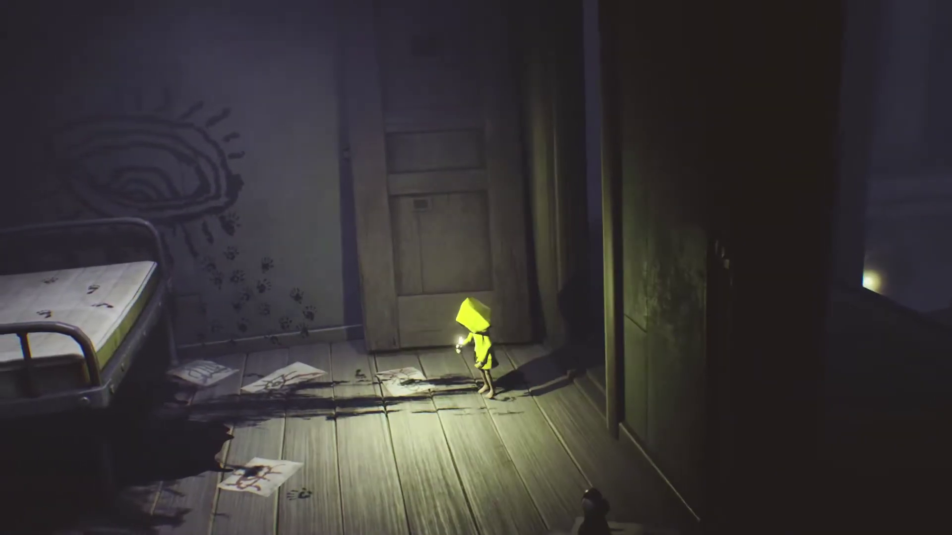
key(s)
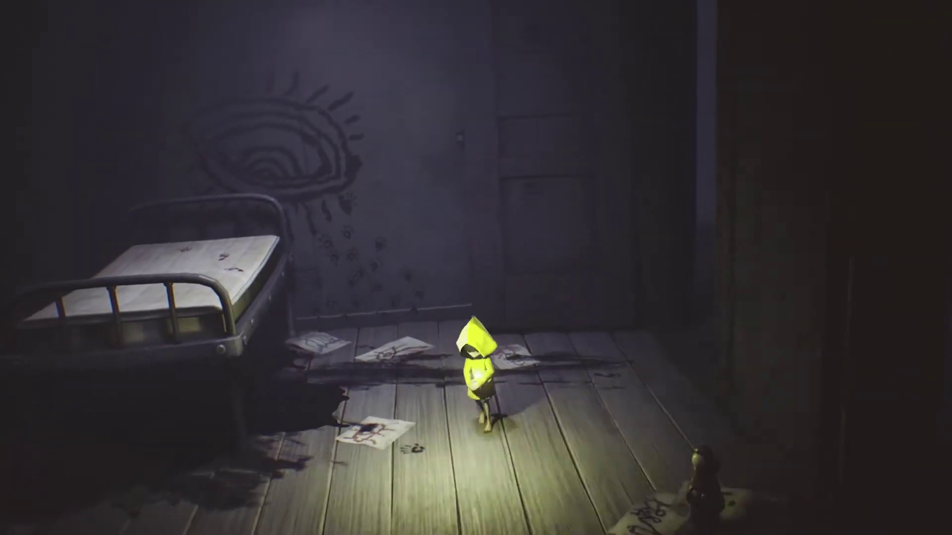
key(d)
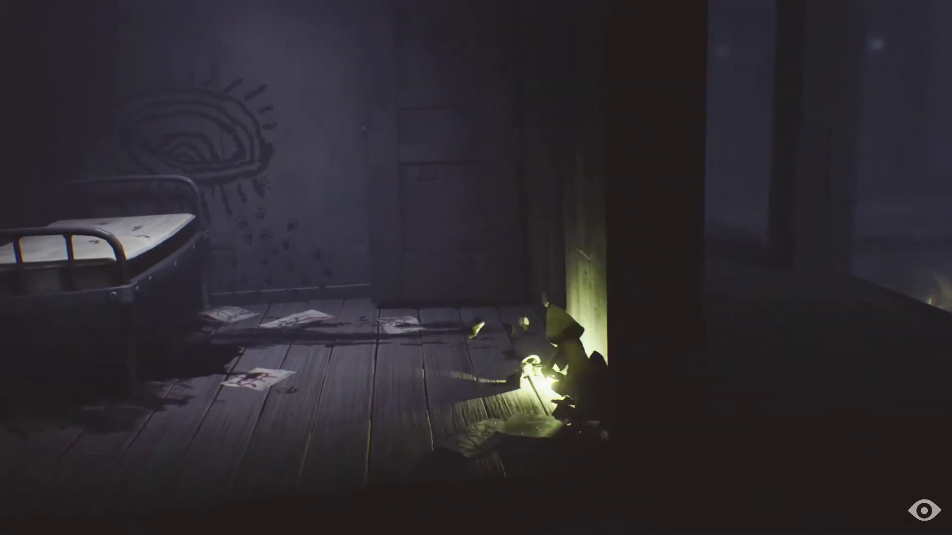
key(s)
key(a)
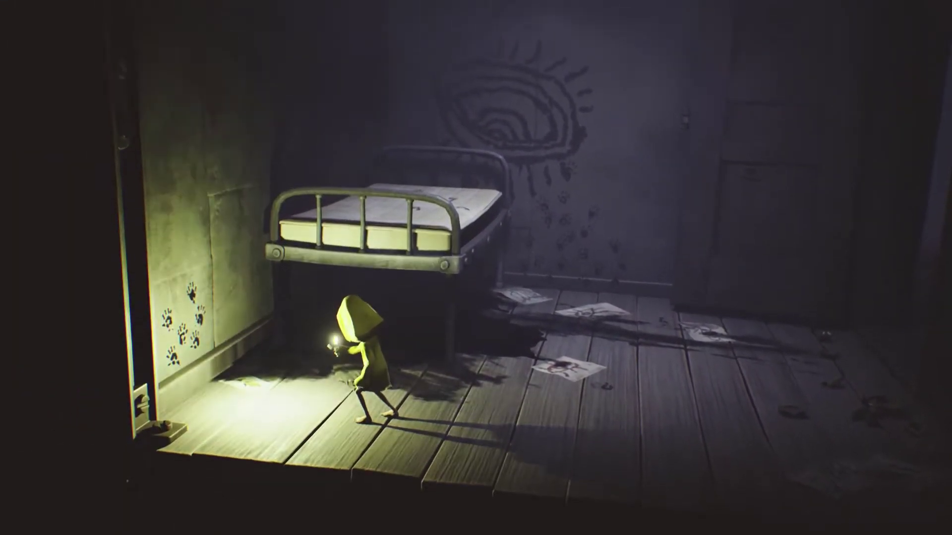
Move Six under the bed, light the lighter, and walk through the doorway into the corridor
key(w)
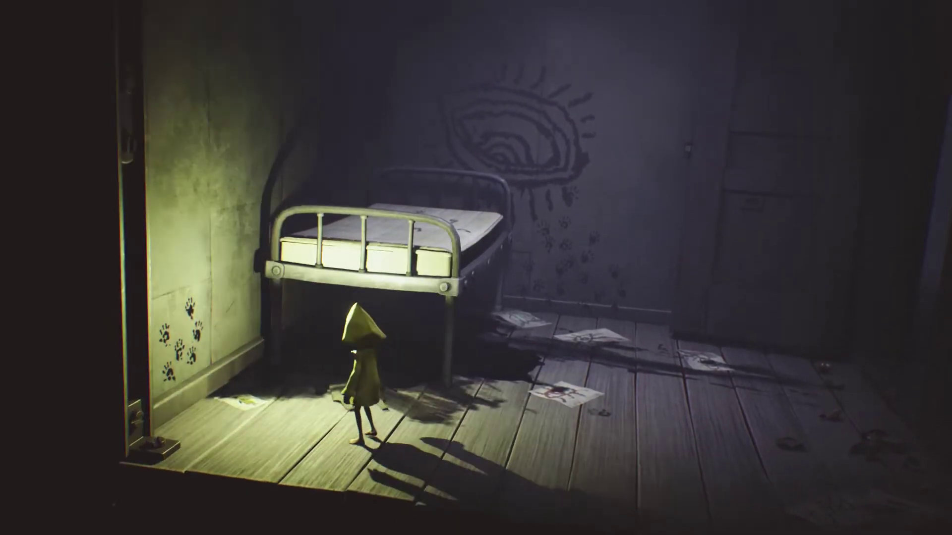
key(d)
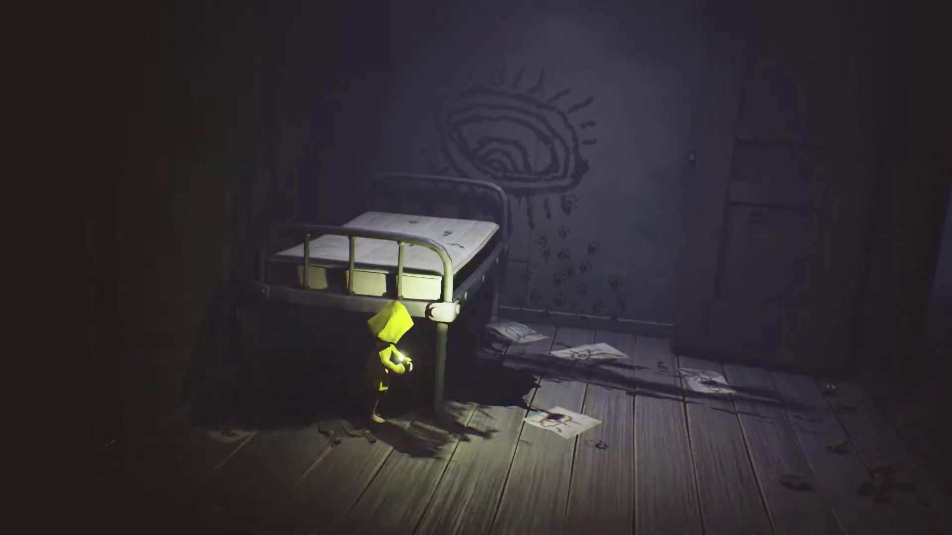
key(f)
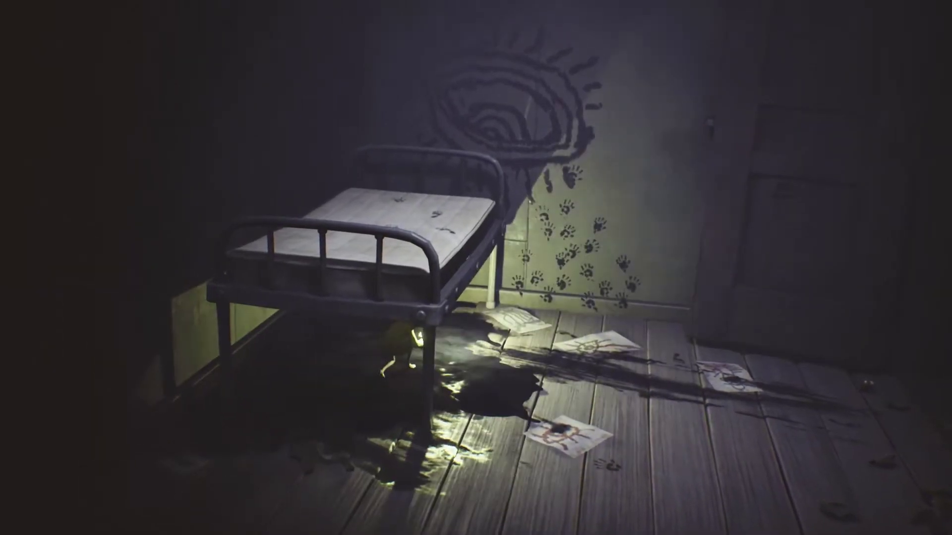
key(d)
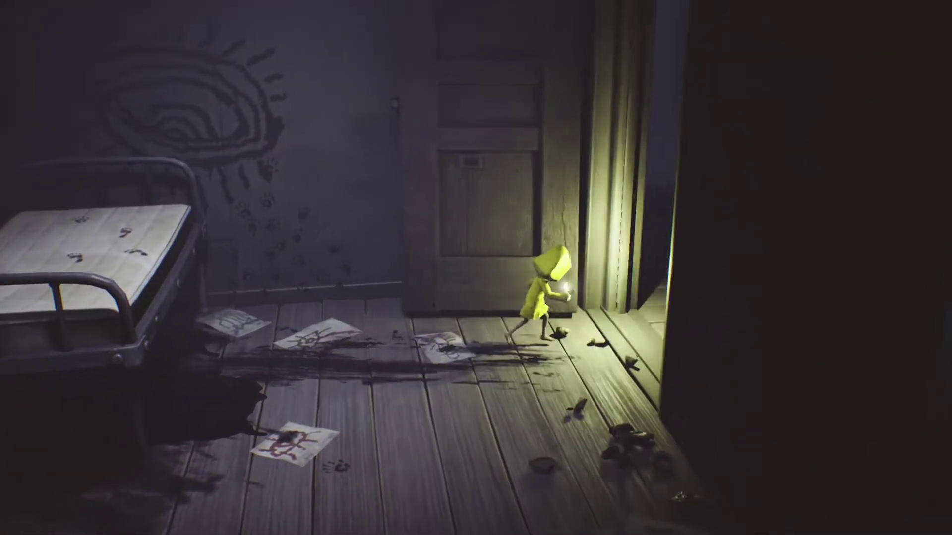
key(d)
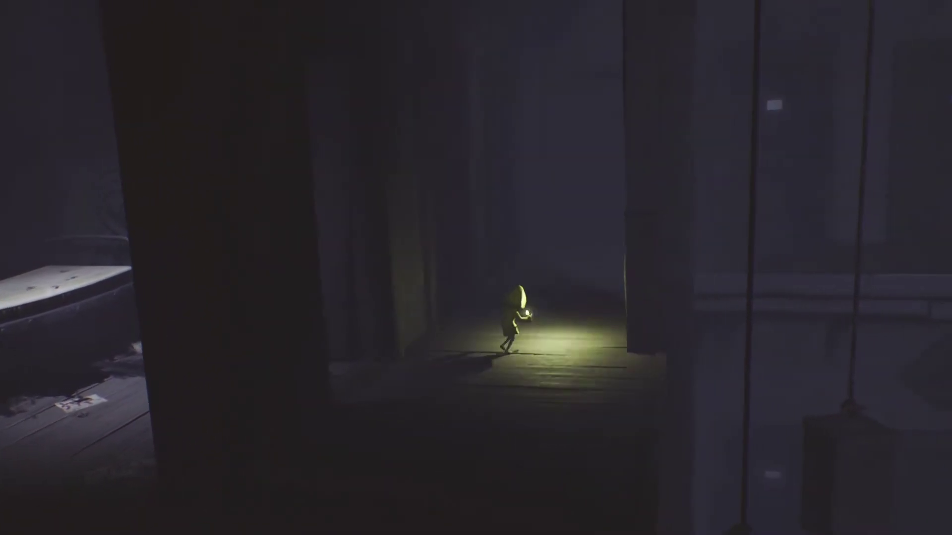
key(w)
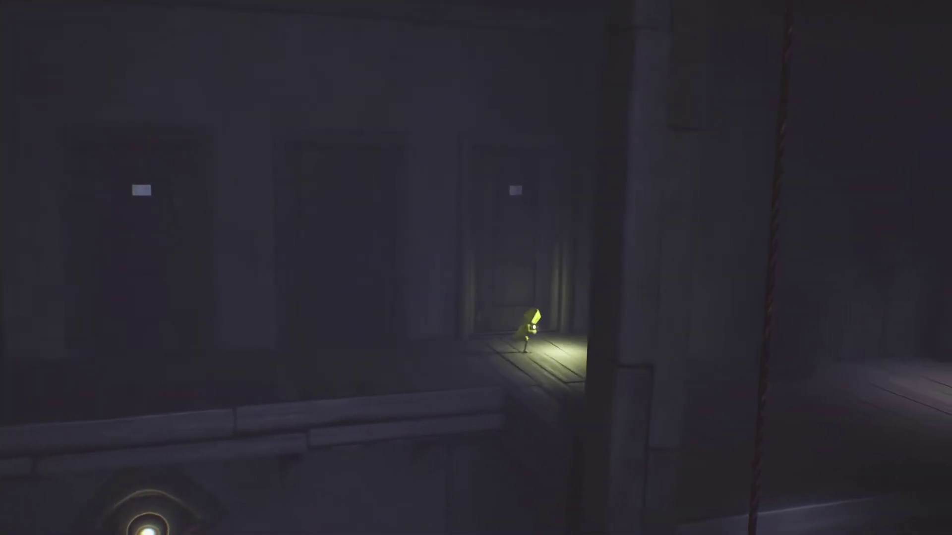
Walk Six out from behind the pillar and run toward the lit doorway
key(d)
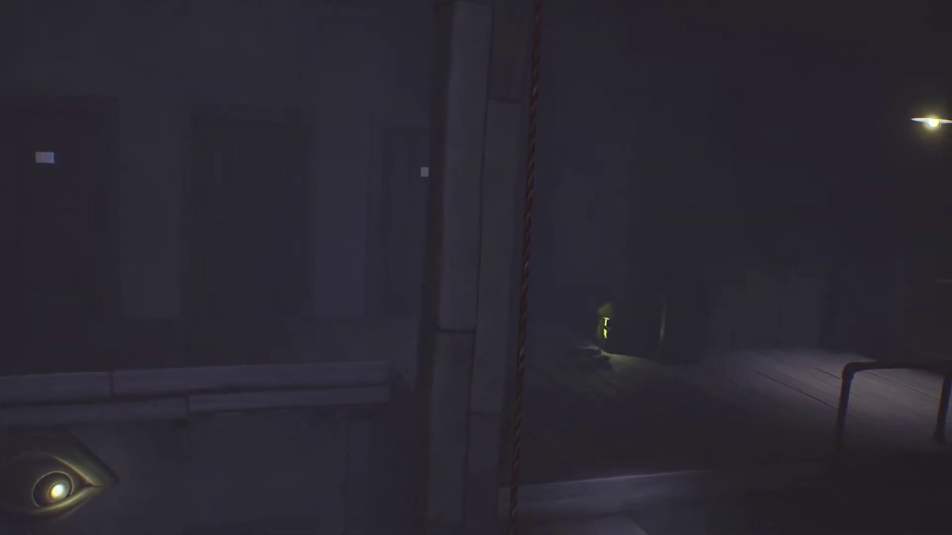
key(d)
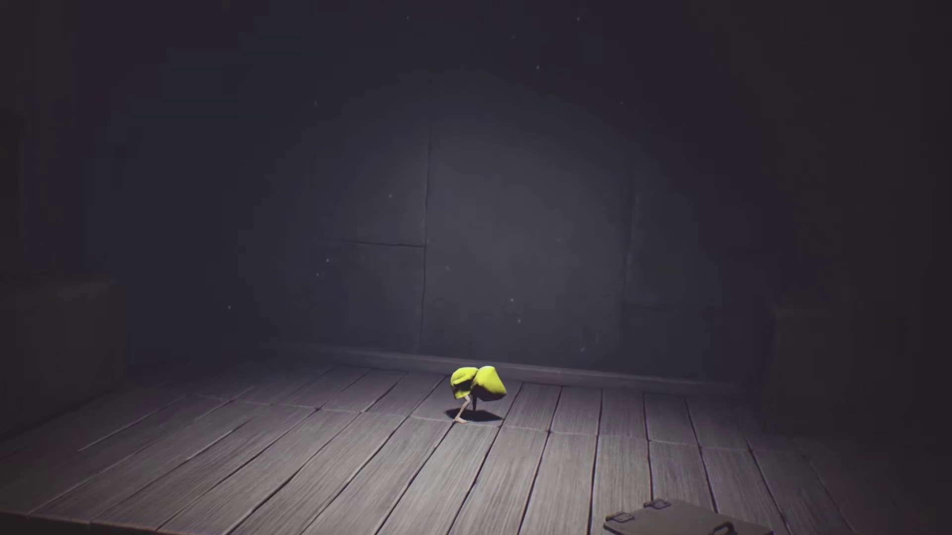
Sneak Six right across the floorboards past the barred window
key(a)
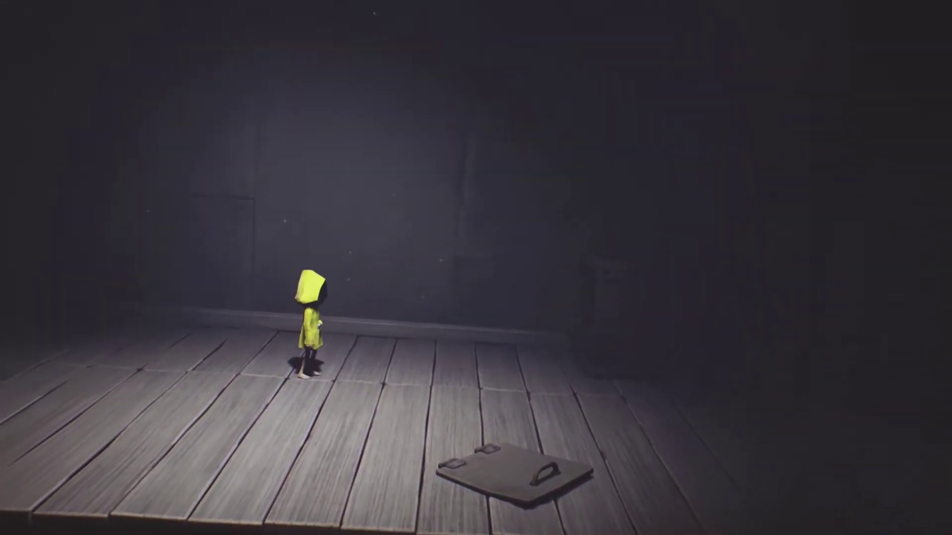
key(d)
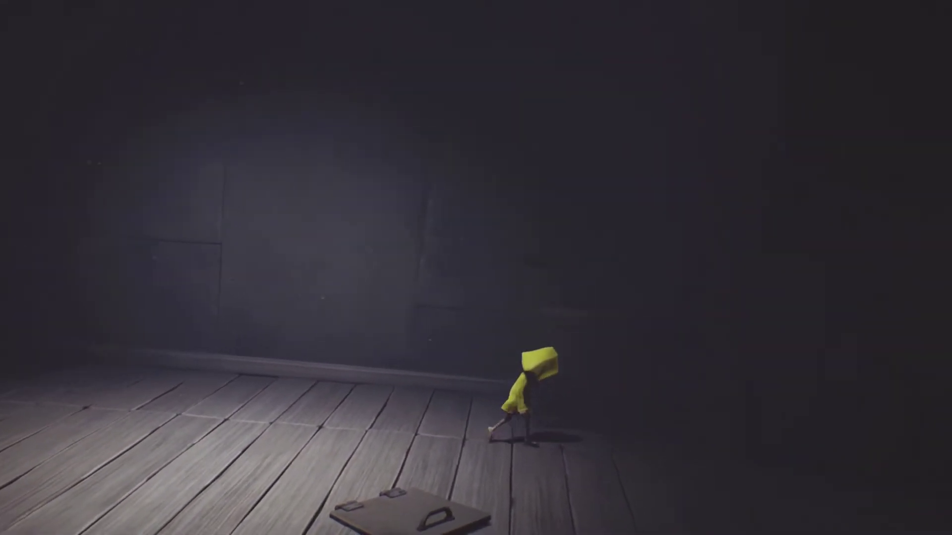
key(d)
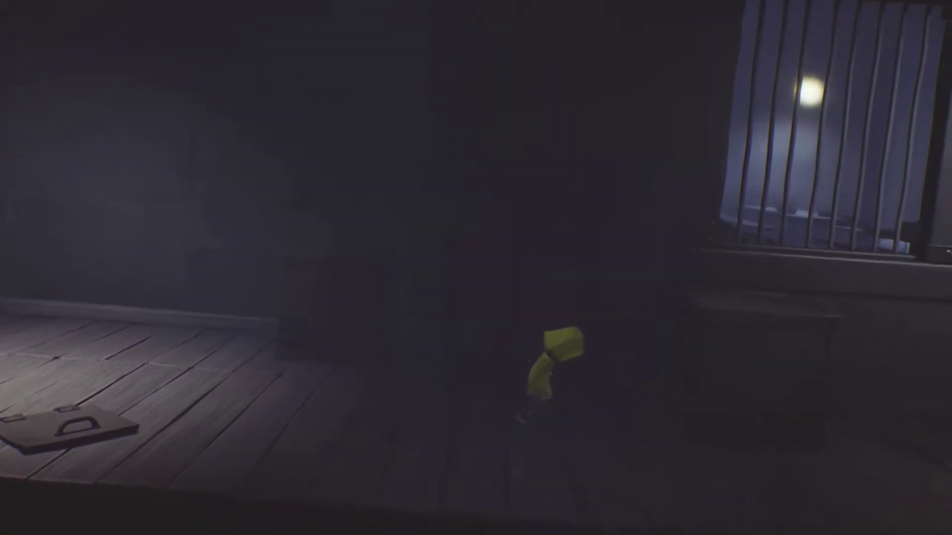
key(d)
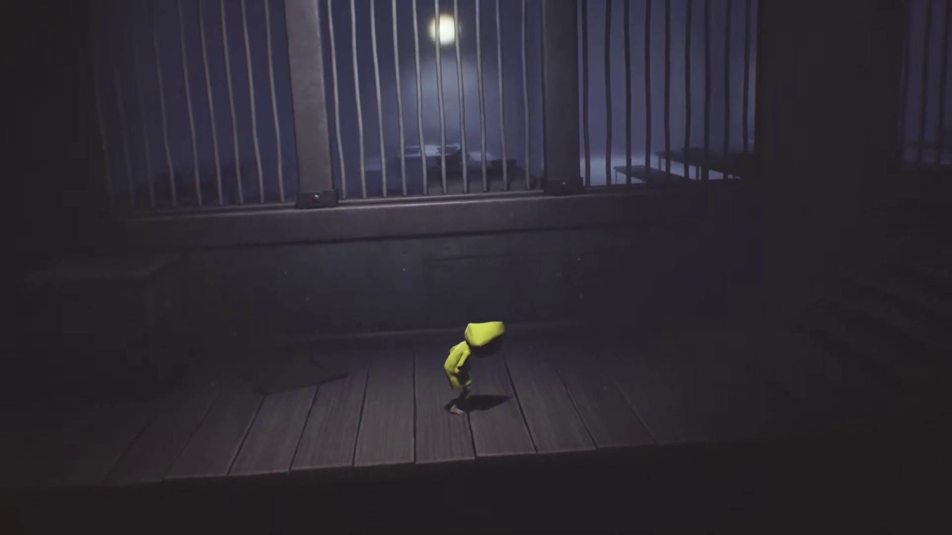
Walk Six along the cage, crouch over the bread, then step back toward the railing
key(d)
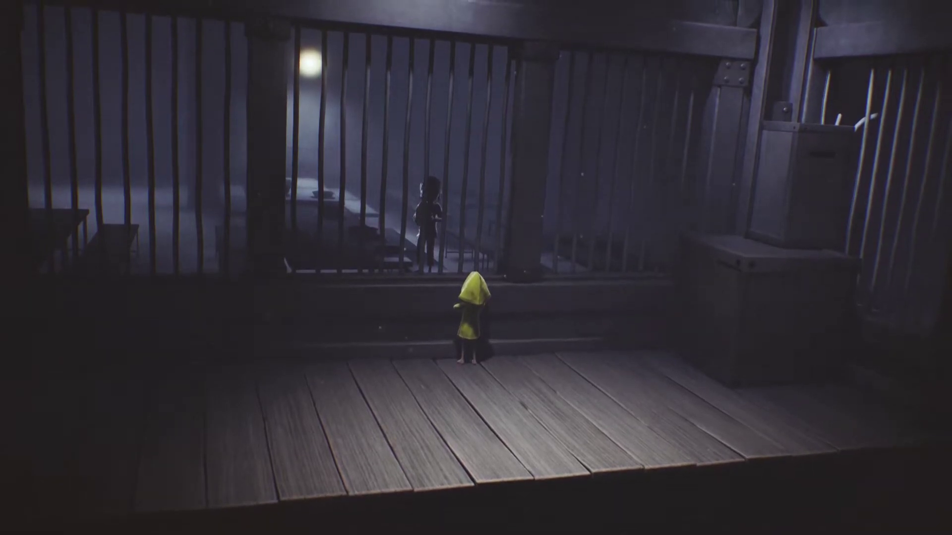
key(s)
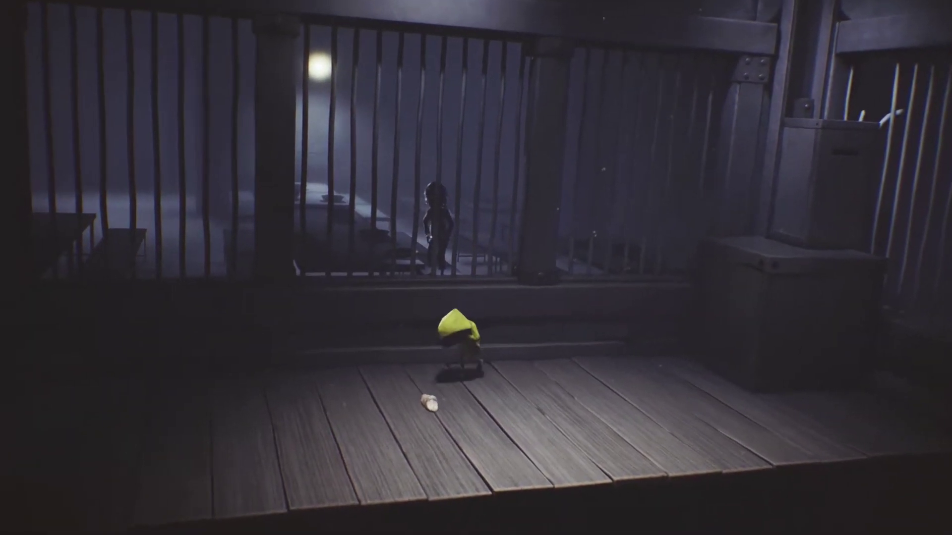
key(w)
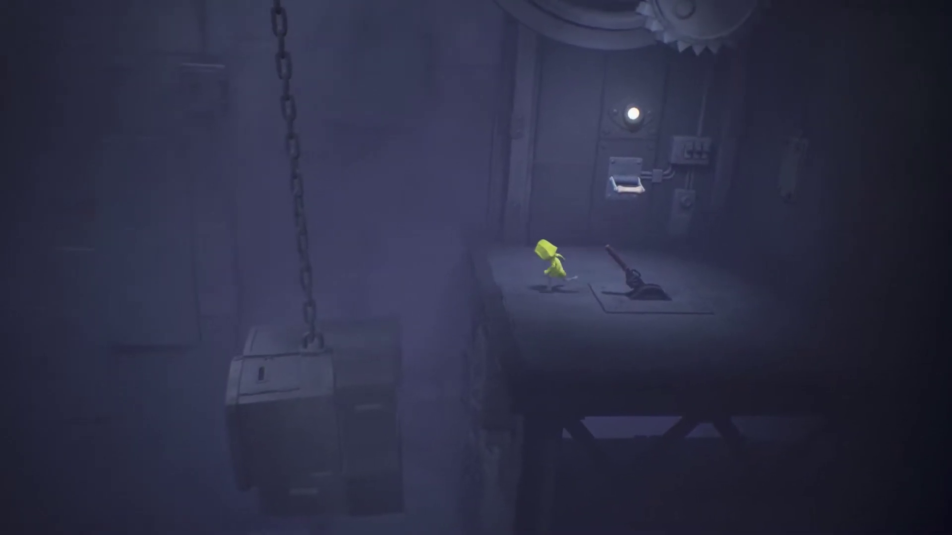
Leap Six onto the hanging crate and walk left across the lit platform
key(space)
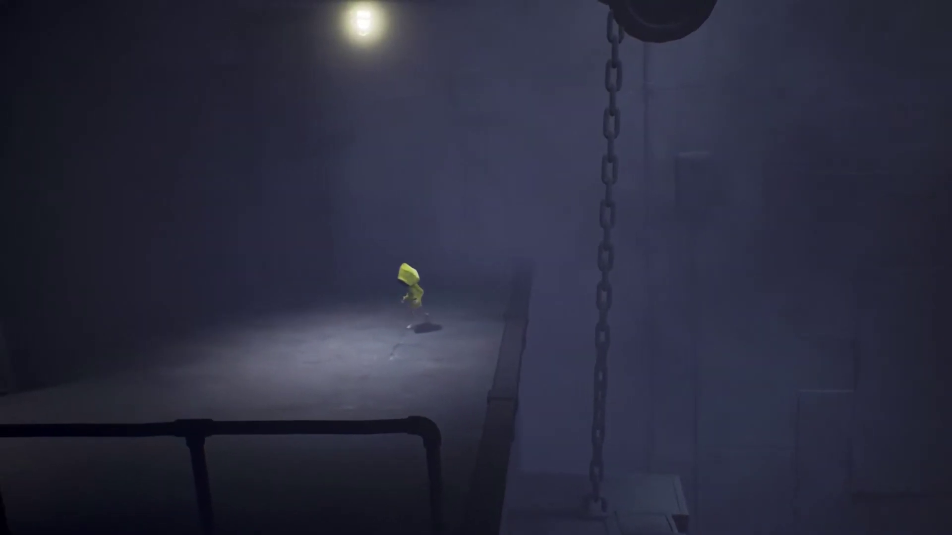
key(a)
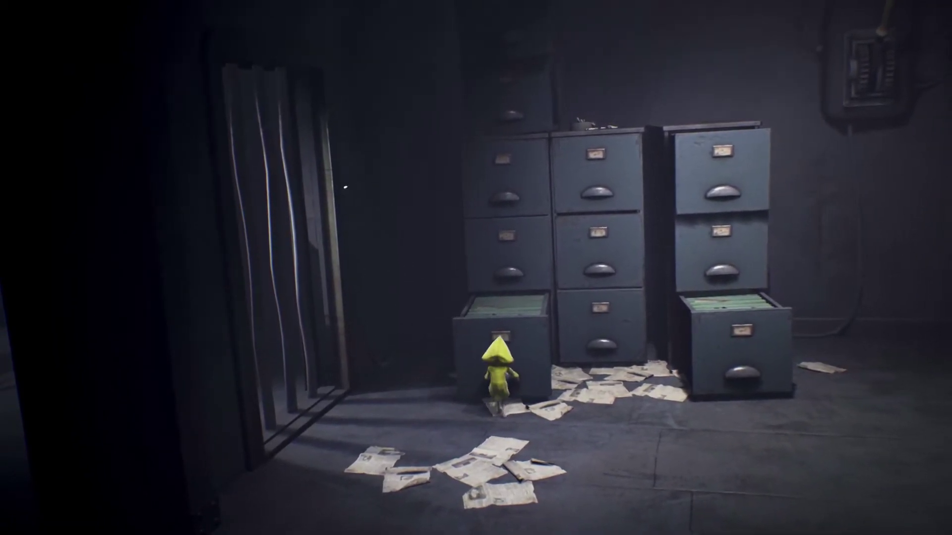
Grab the pulled-out bottom drawer's edge and climb up onto it
key(space)
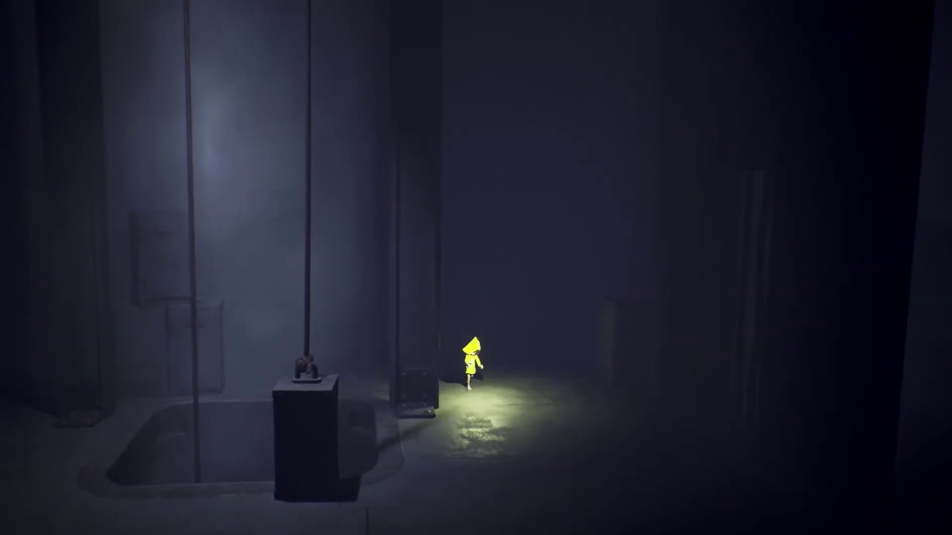
Walk the girl left past the box and the pit to the lantern
key(s)
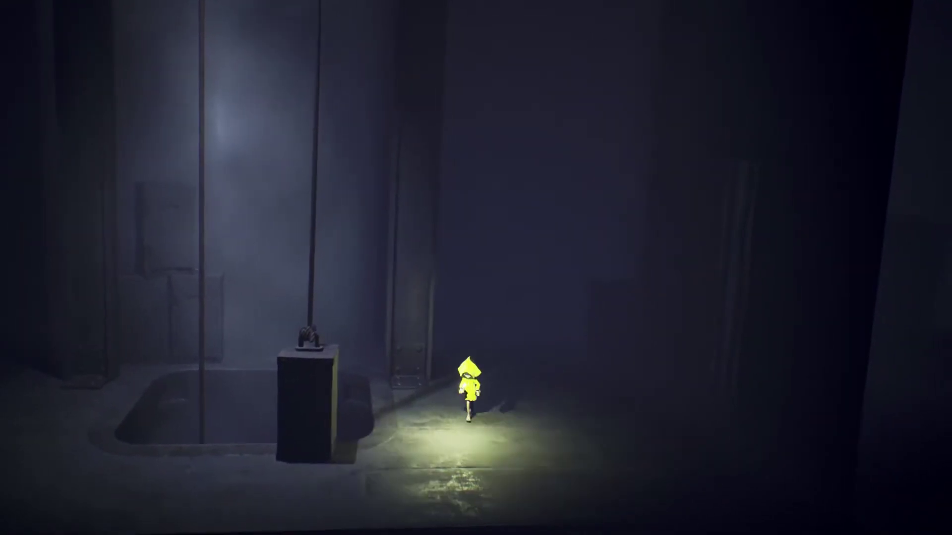
key(a)
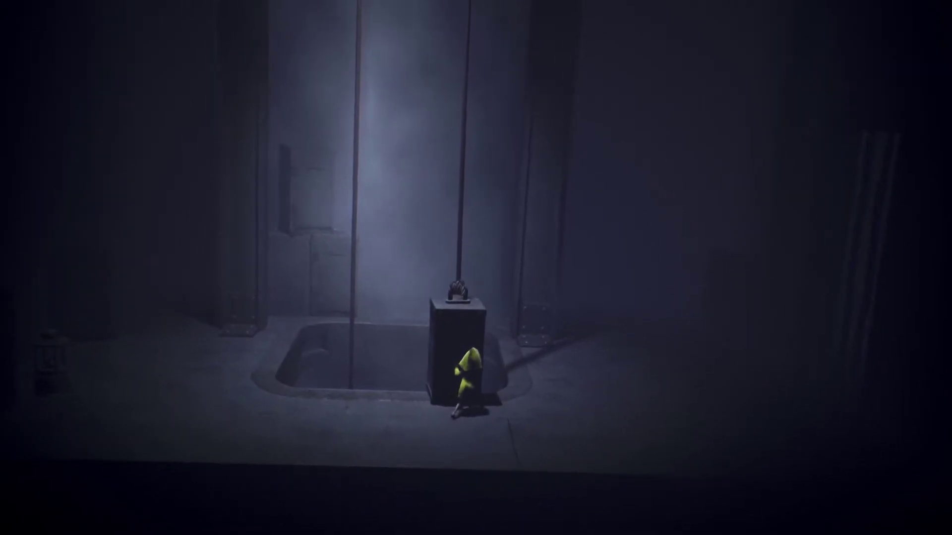
key(a)
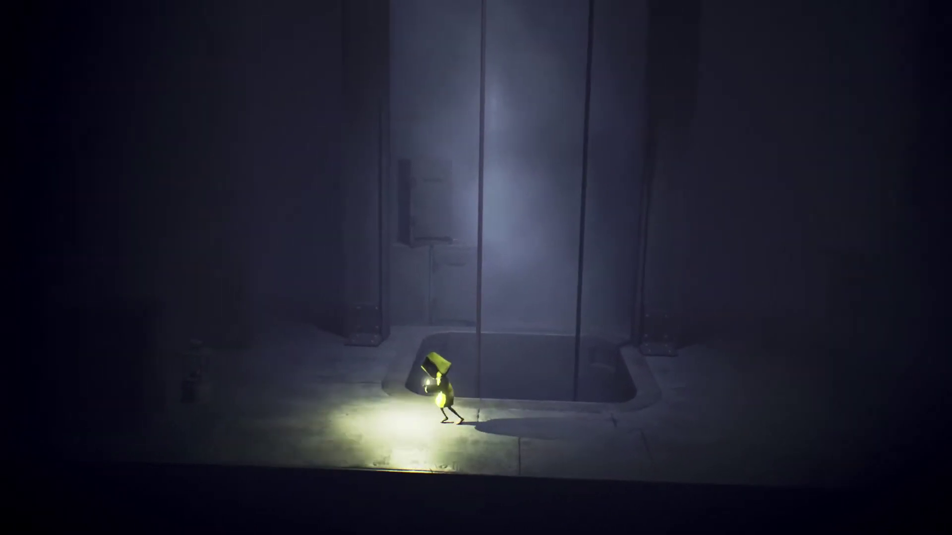
key(a)
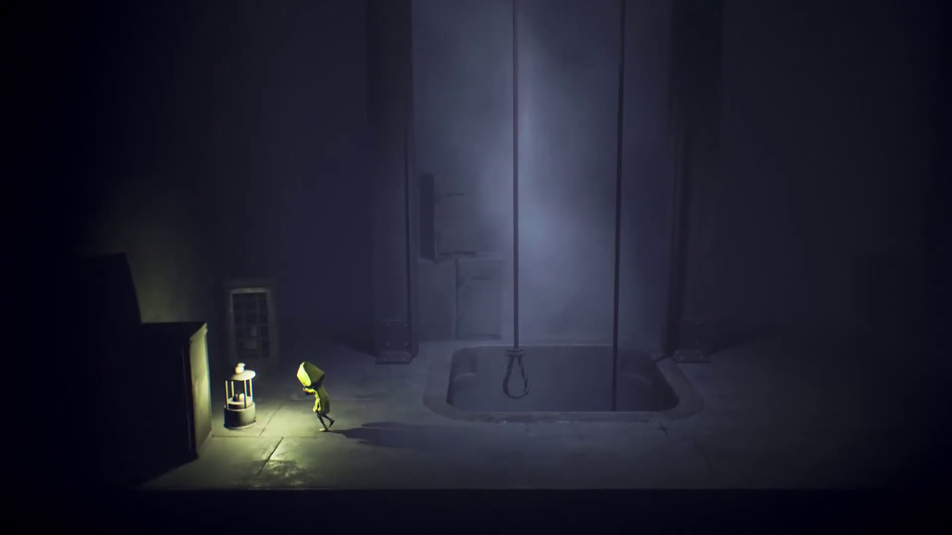
key(a)
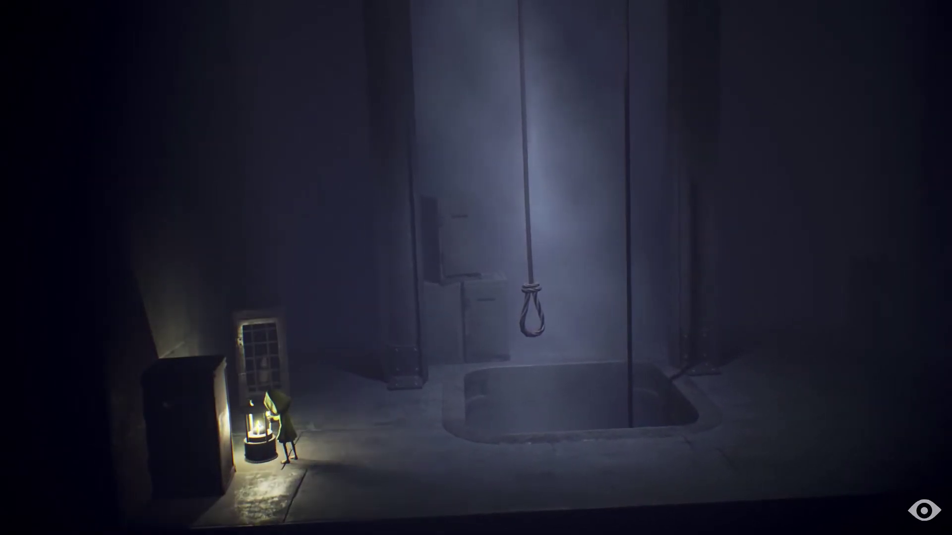
Walk back right from the lit lantern to the pit's edge and drop in
key(d)
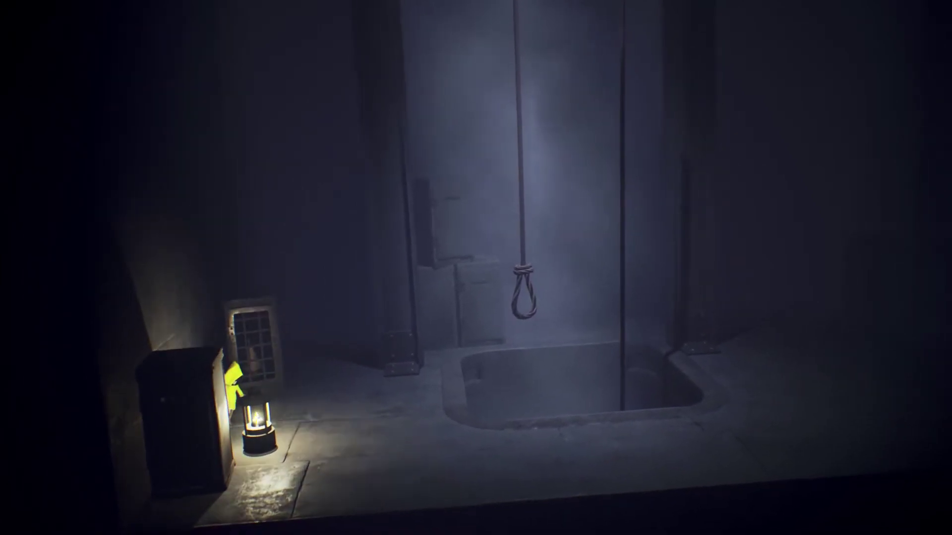
key(d)
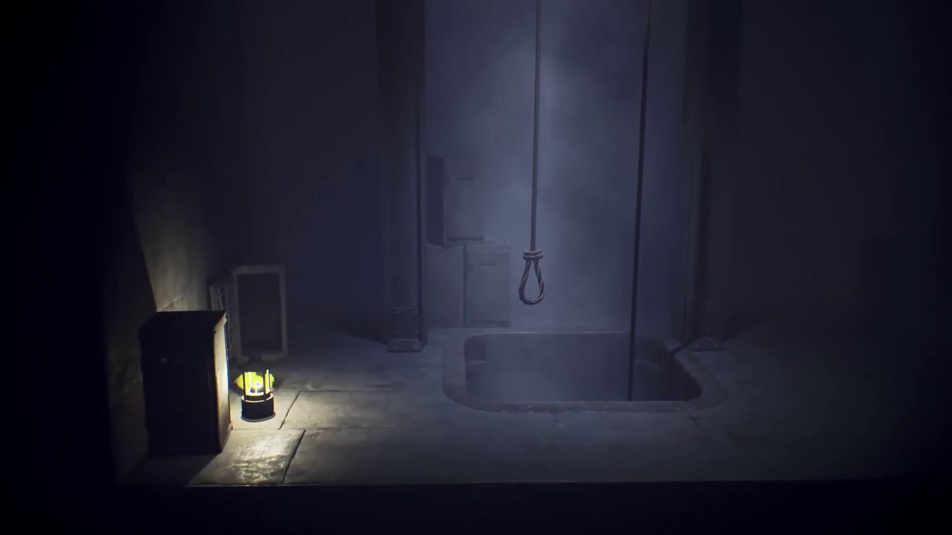
key(d)
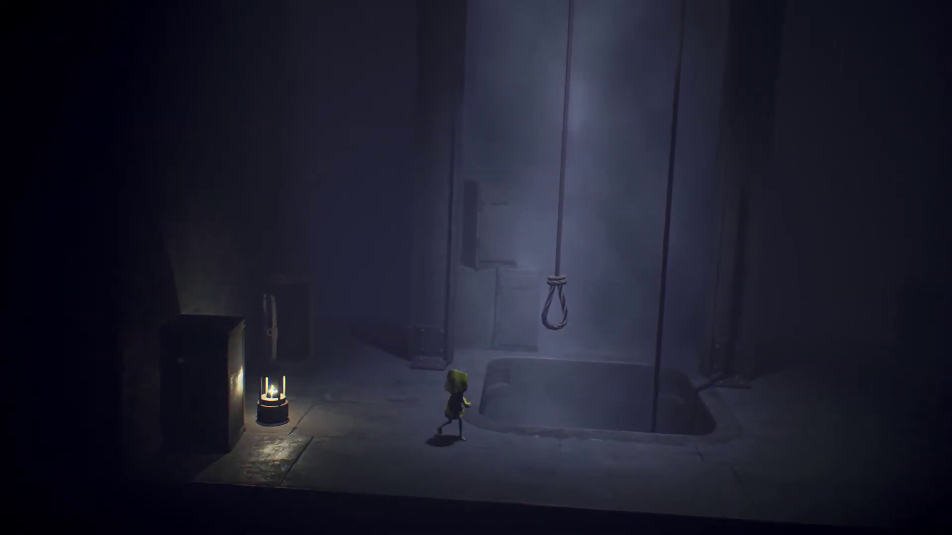
key(d)
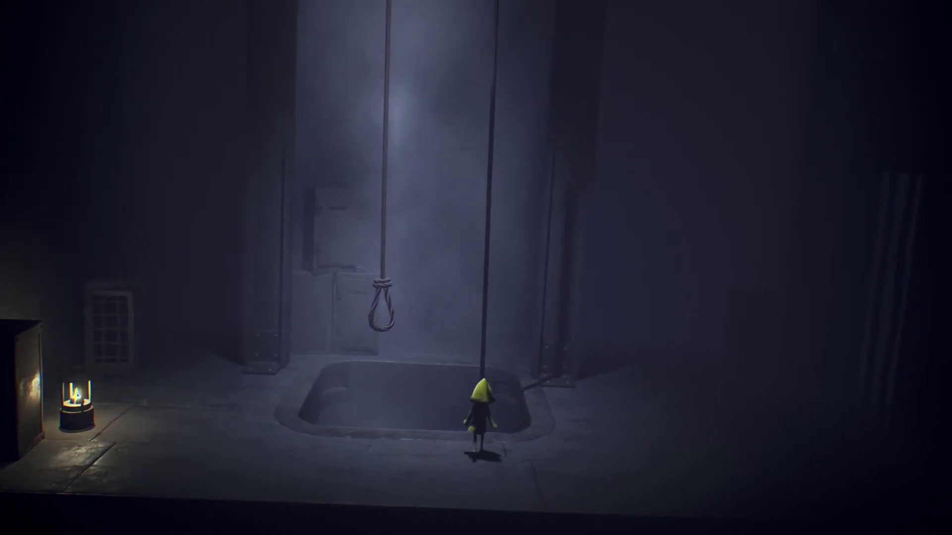
key(w)
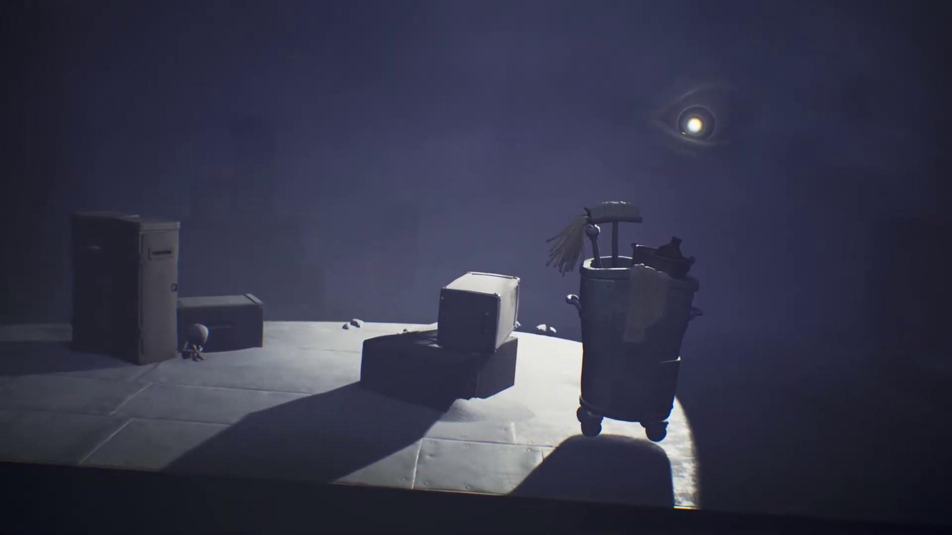
Push the rubbish bin through the lit area, then walk through the doorway into the crate room
key(d)
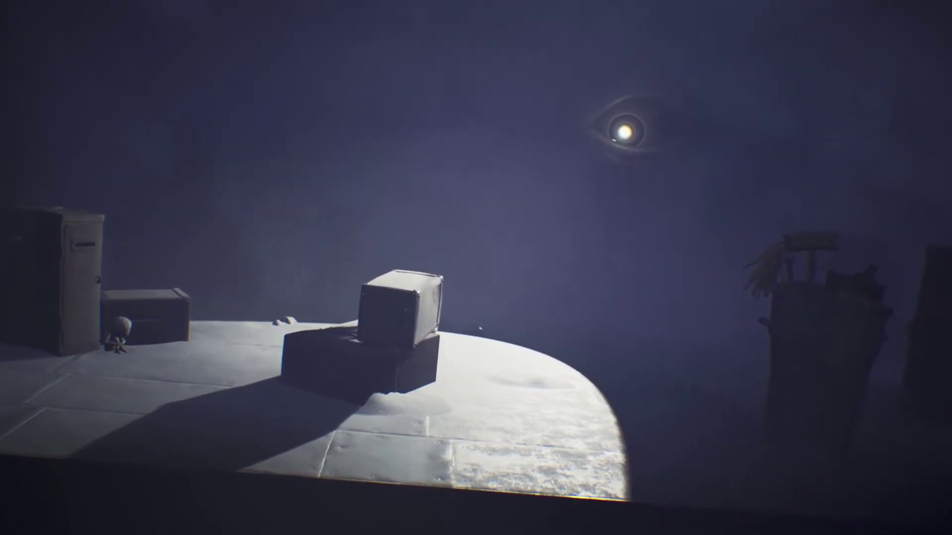
key(d)
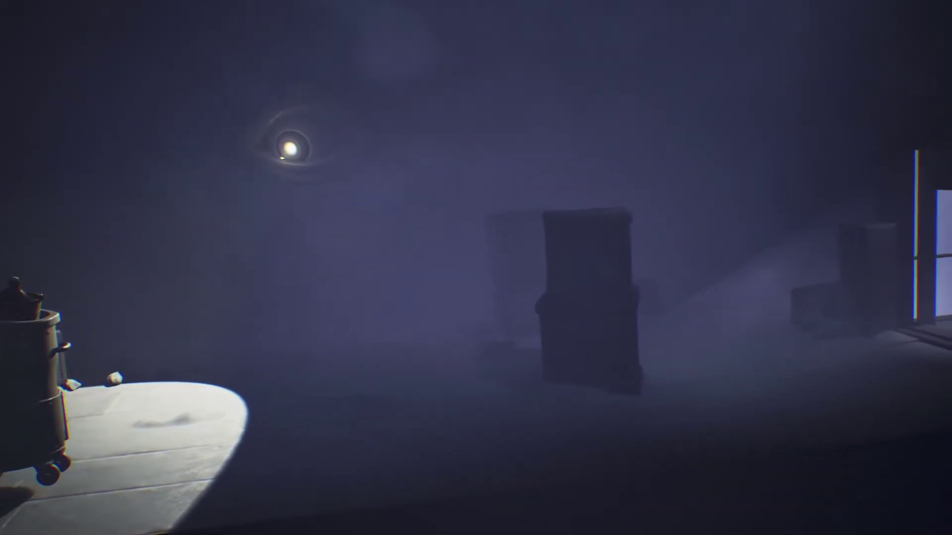
key(a)
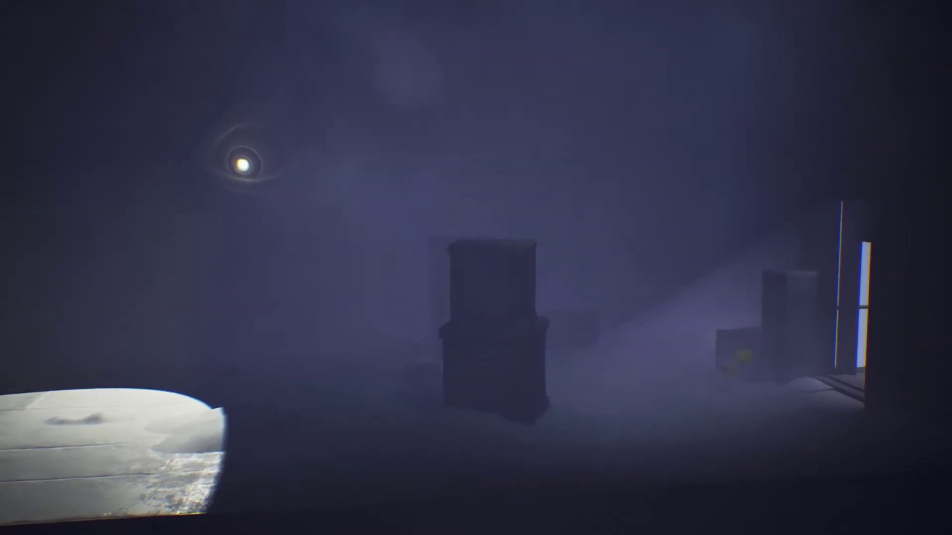
key(d)
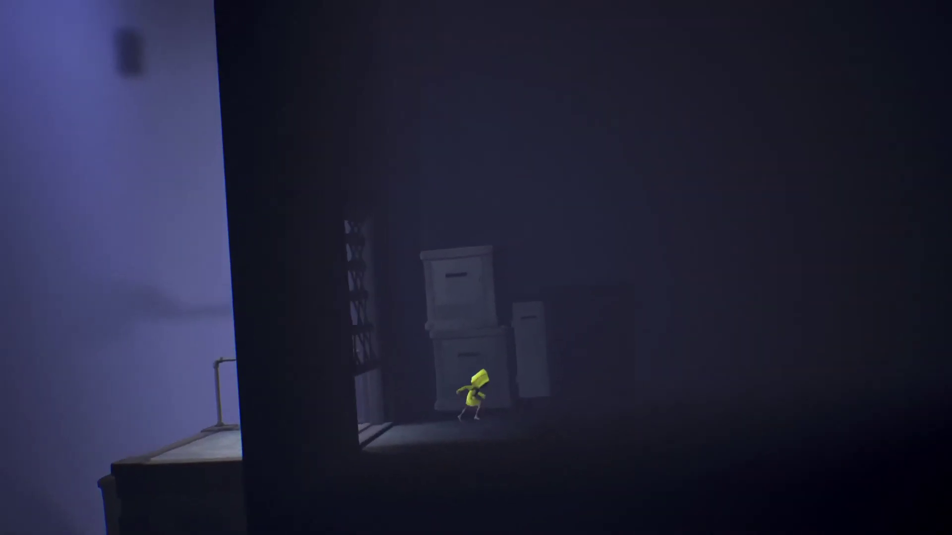
key(d)
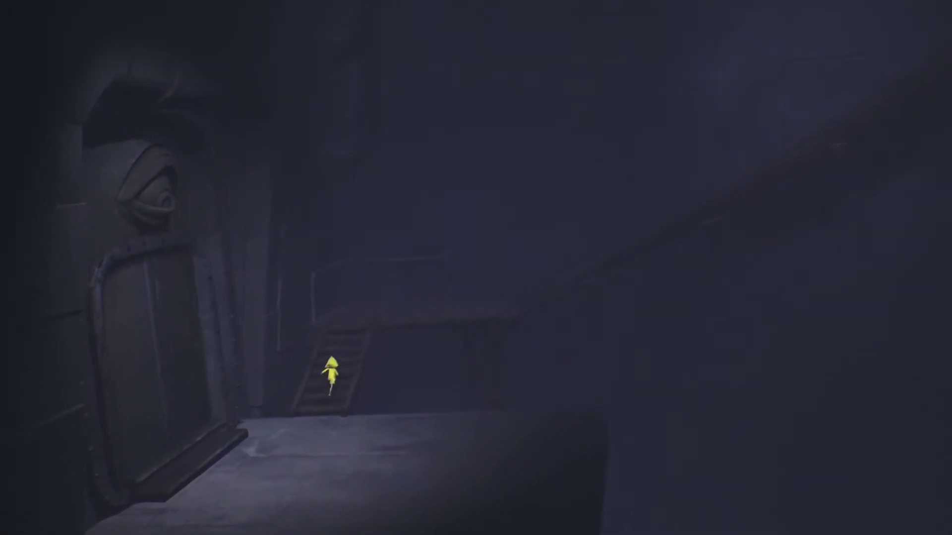
Cross the crate room and climb the stairs onto the upper platform
key(d)
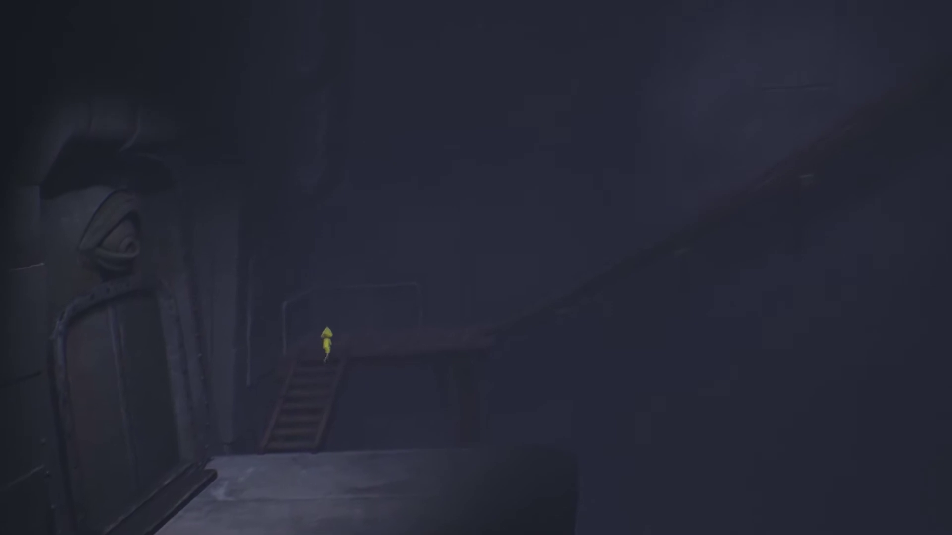
key(d)
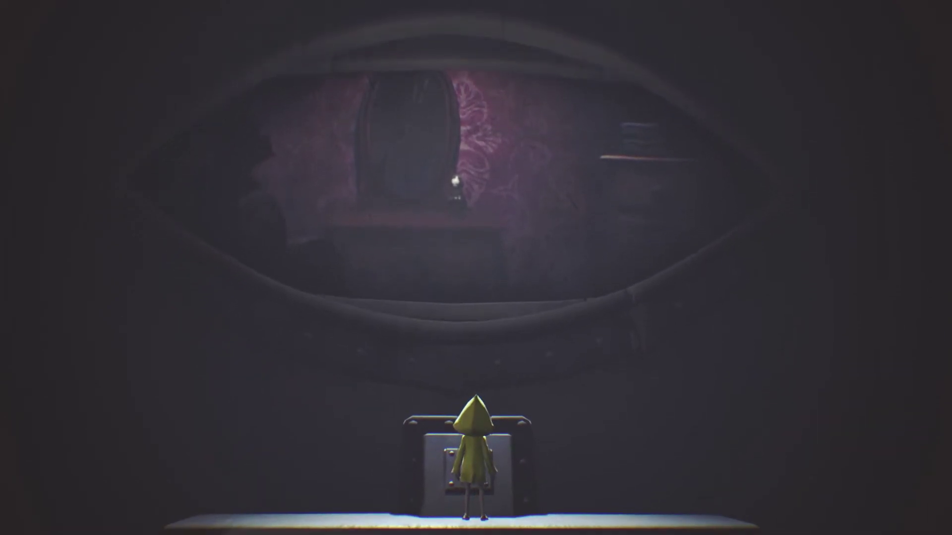
Turn from the eye window, hop off the desk, and walk left into the tiled room
key(a)
key(a)
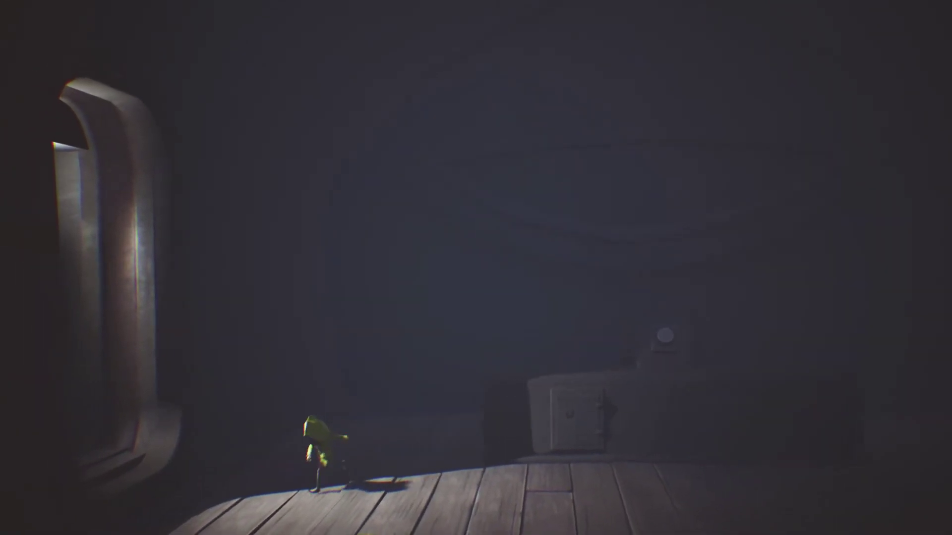
key(a)
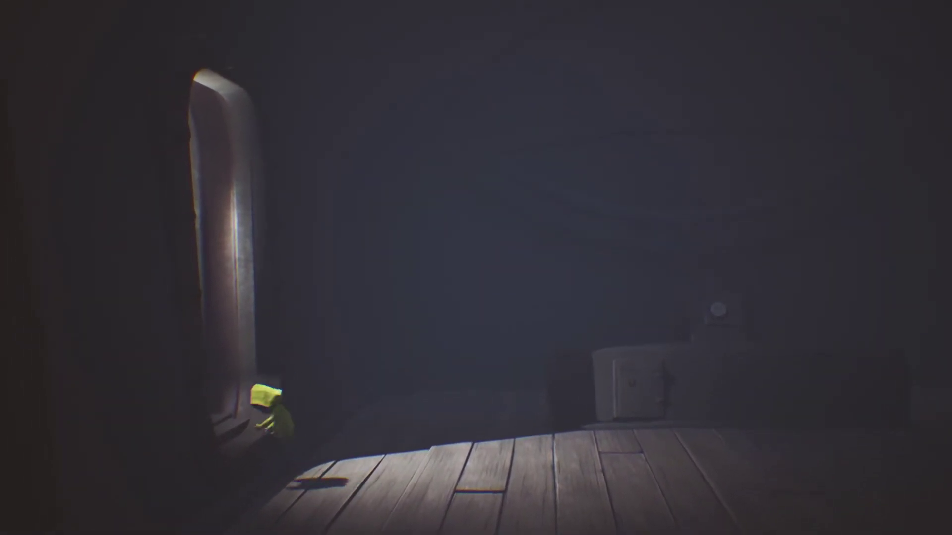
key(a)
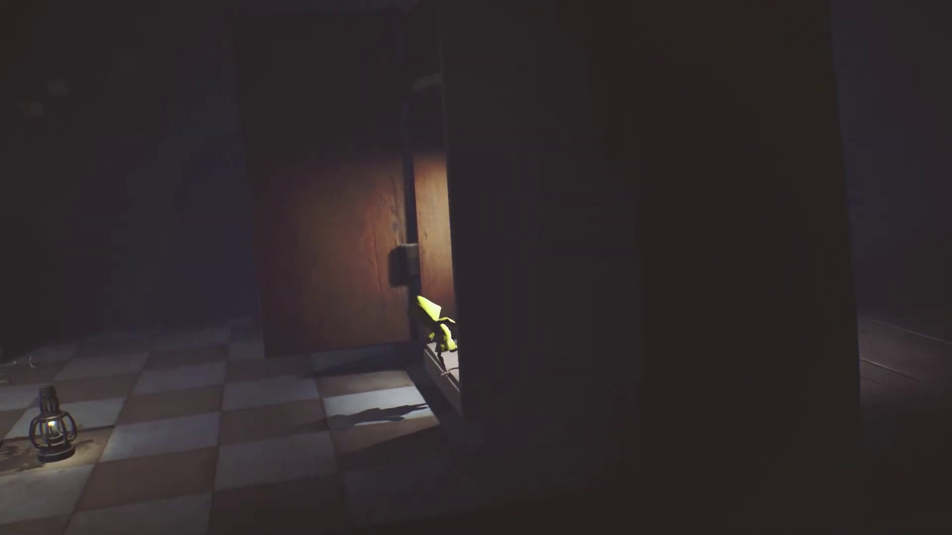
Set the lantern down and run left past the desk across the tiled office
key(a)
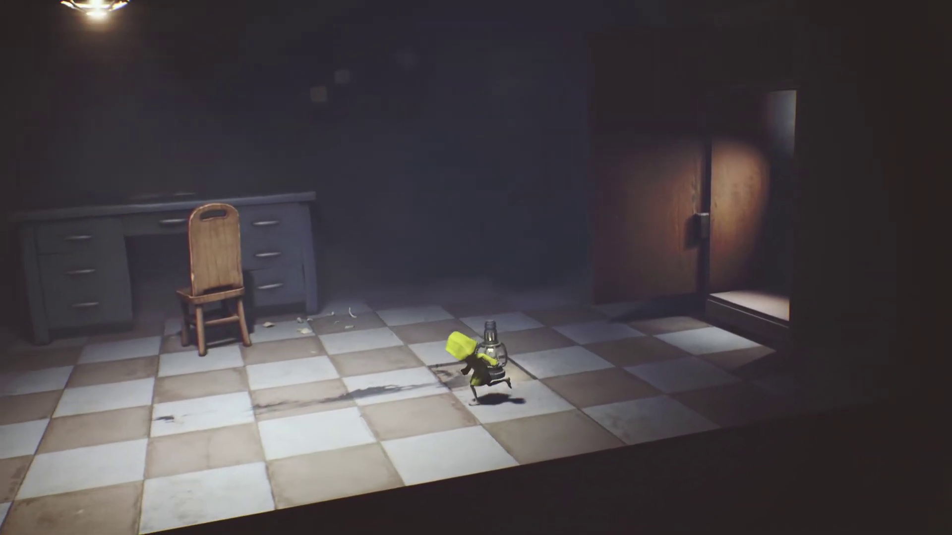
key(a)
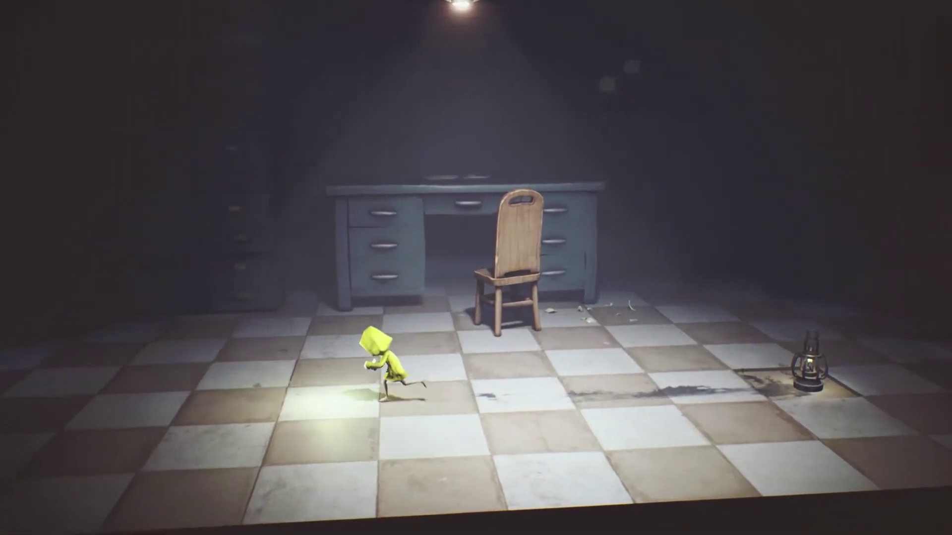
key(a)
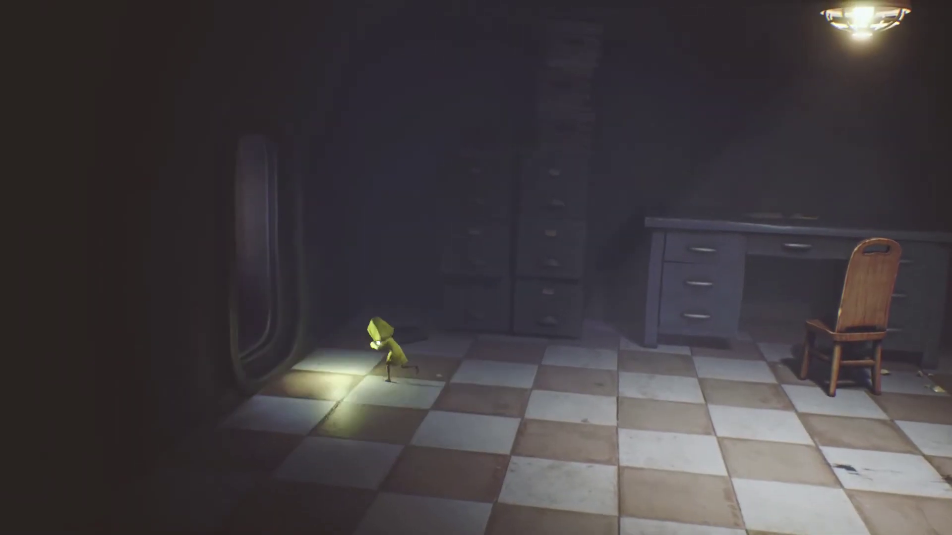
key(a)
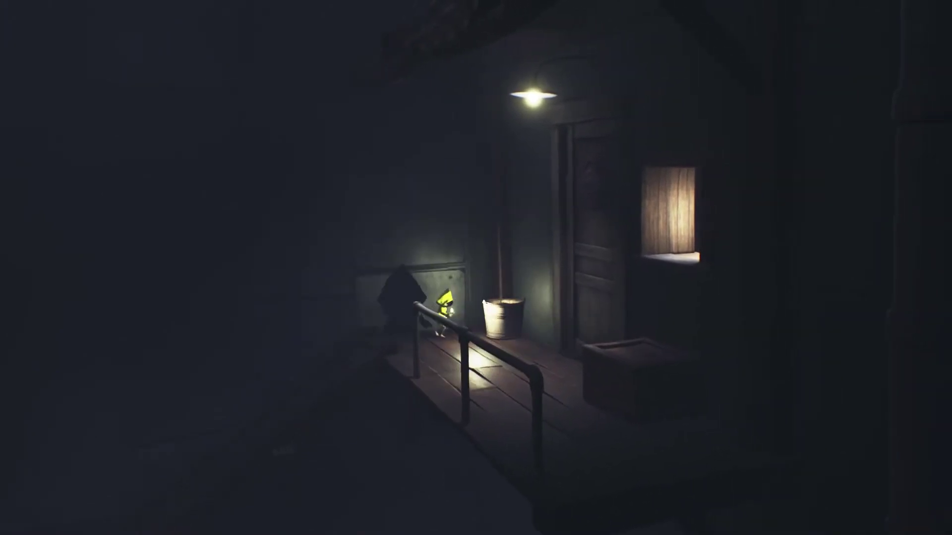
Walk along the porch to the crate and climb through the lit window
key(d)
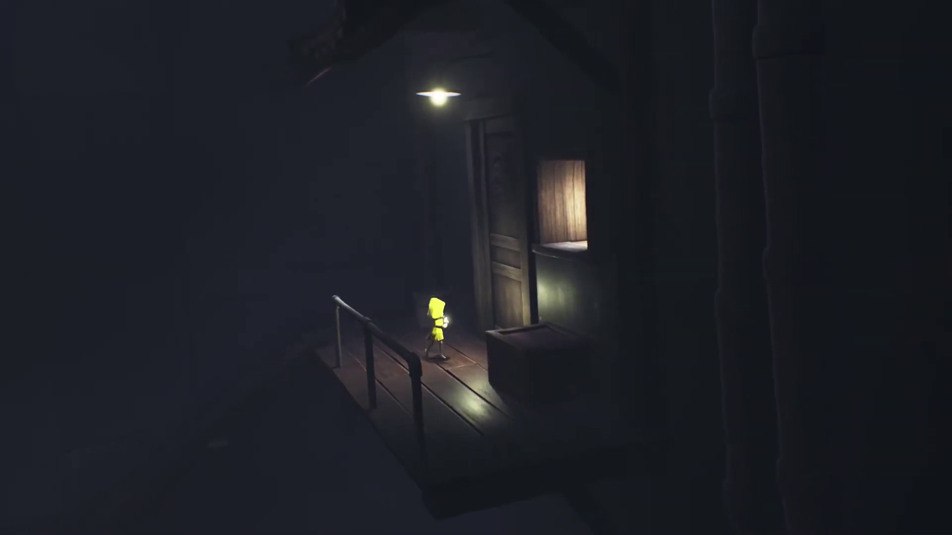
key(d)
key(space)
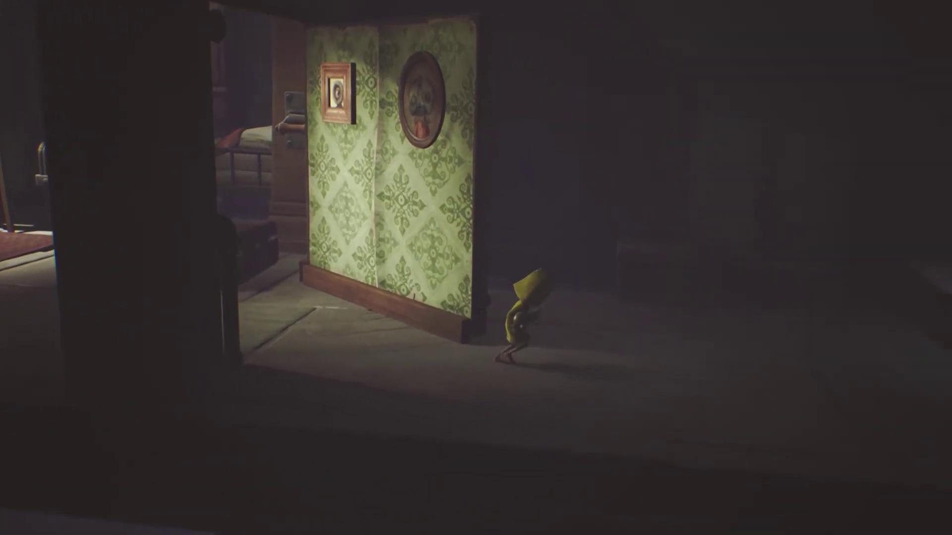
Walk the girl past the green wall to the raised wooden platform
key(d)
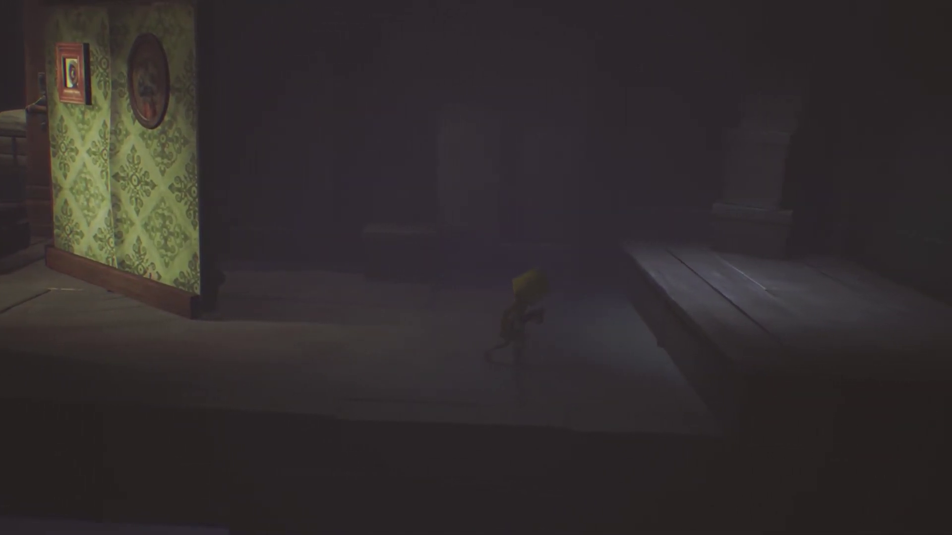
key(d)
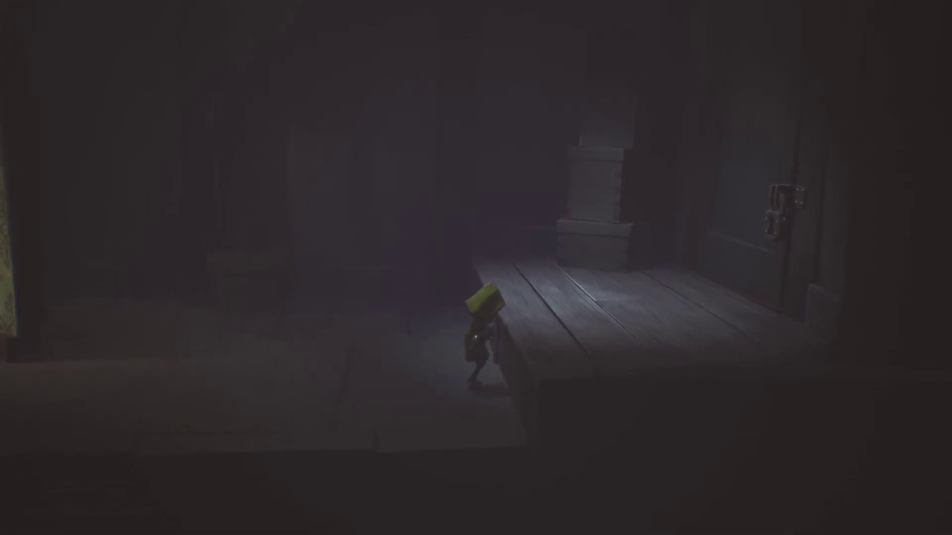
key(a)
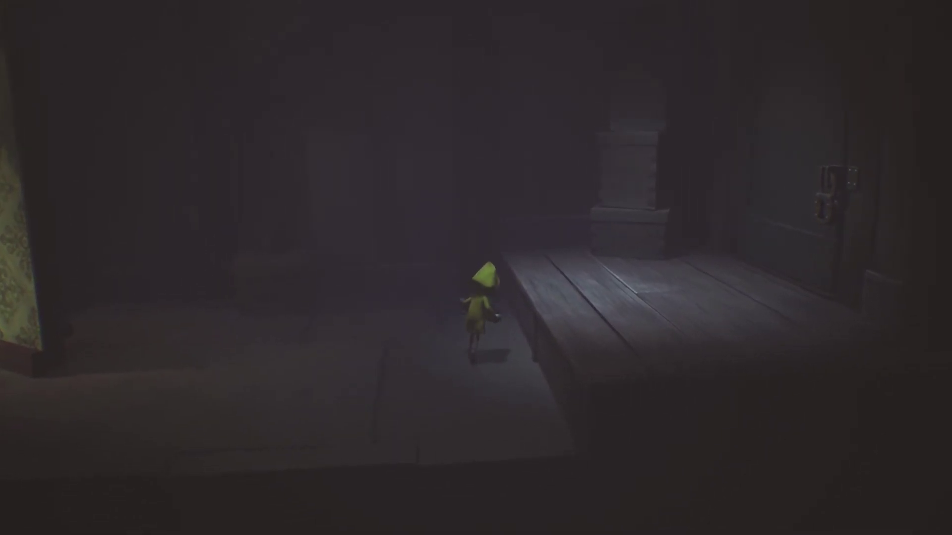
key(d)
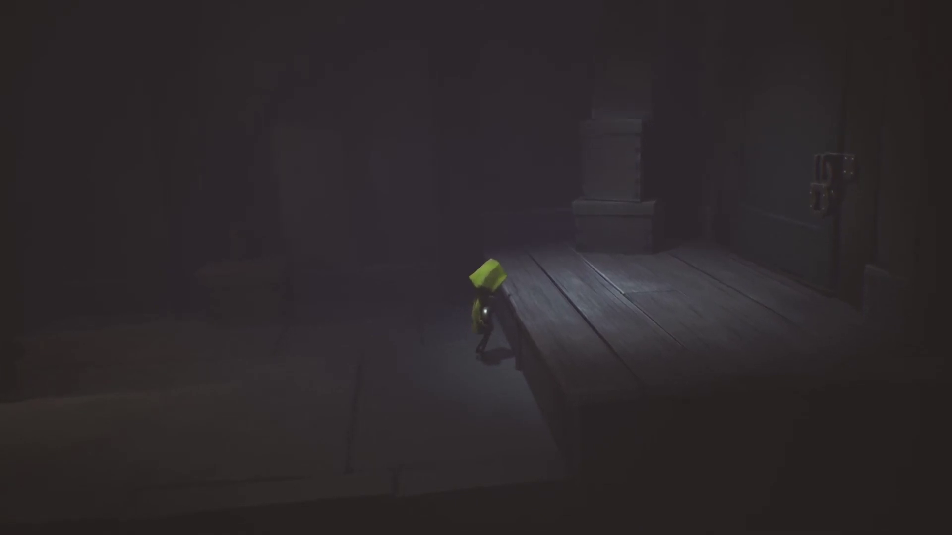
Pick up the key, climb onto the platform, and carry it to the door's latch
key(e)
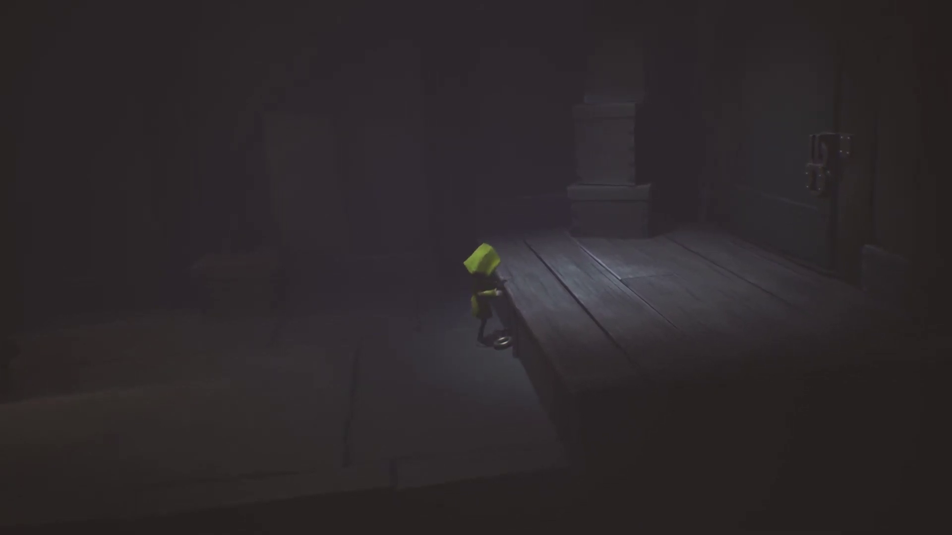
key(ctrl)
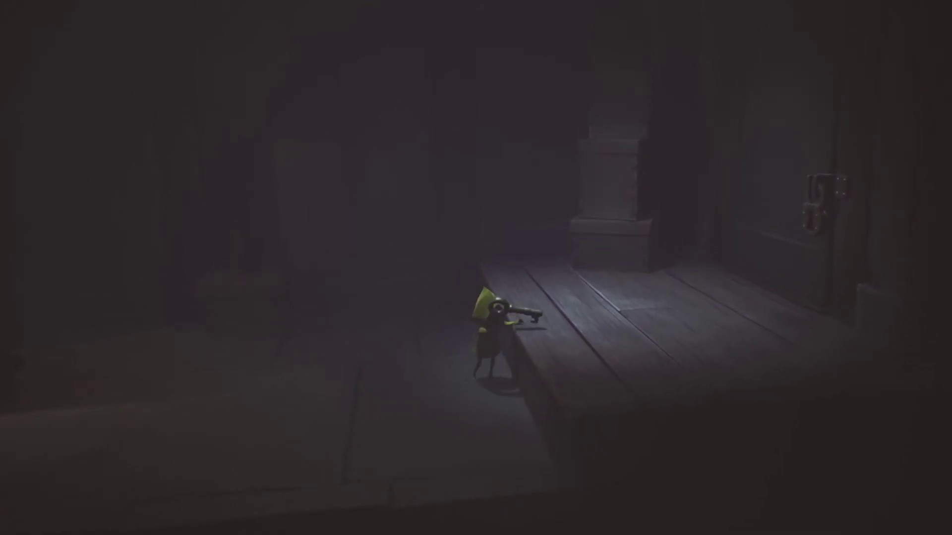
key(space)
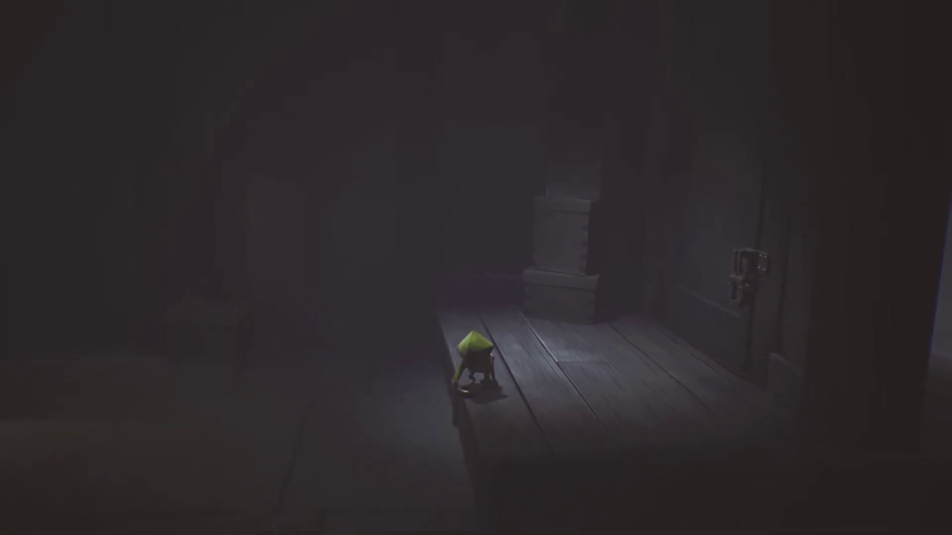
key(d)
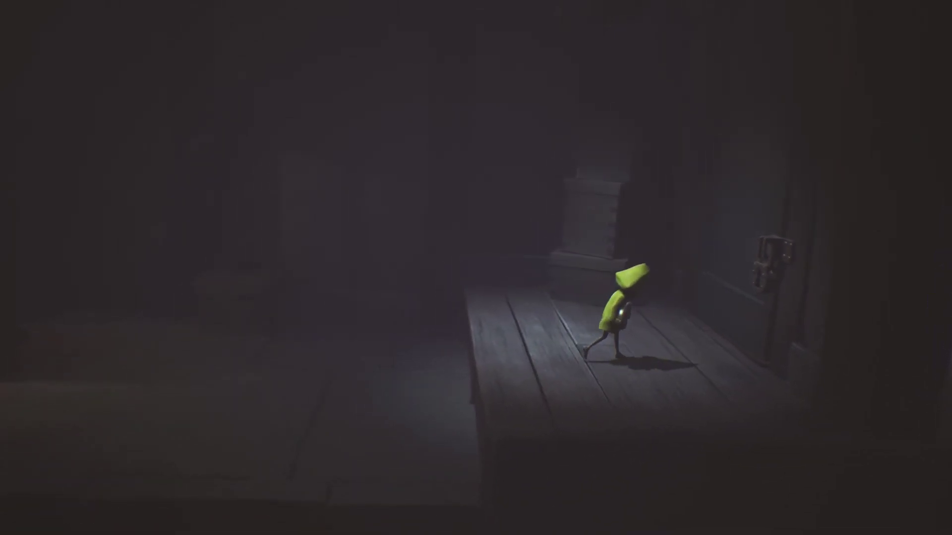
key(ctrl)
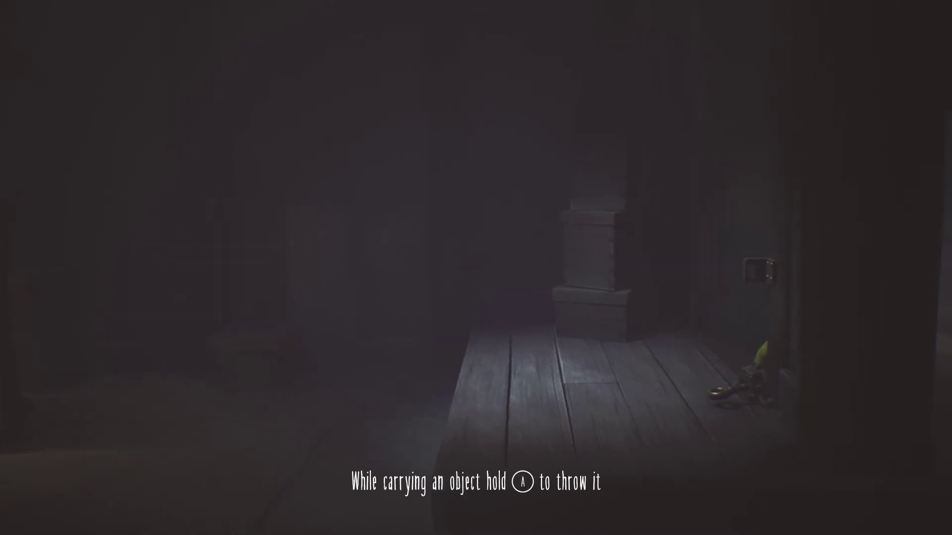
Throw the toy at the doorbell and pick it back up
key(d)
key(d)
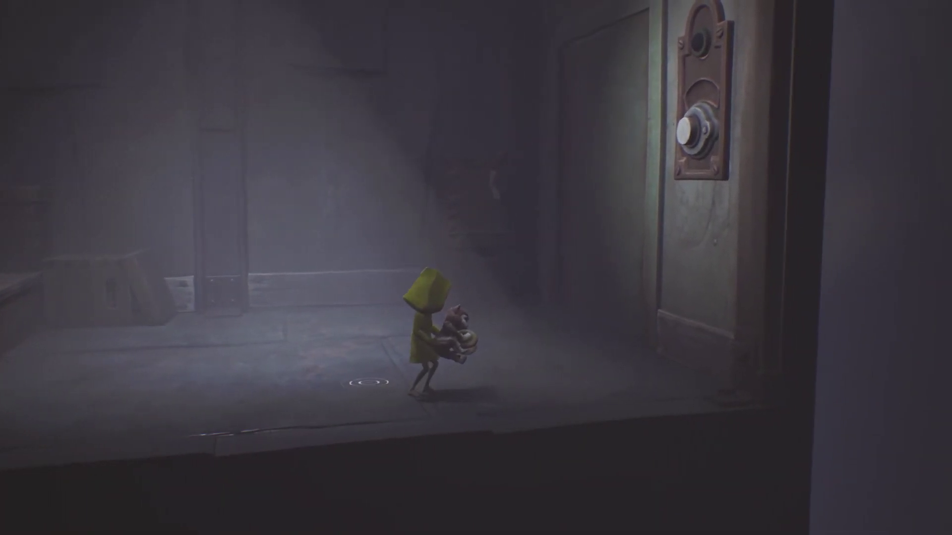
key(e)
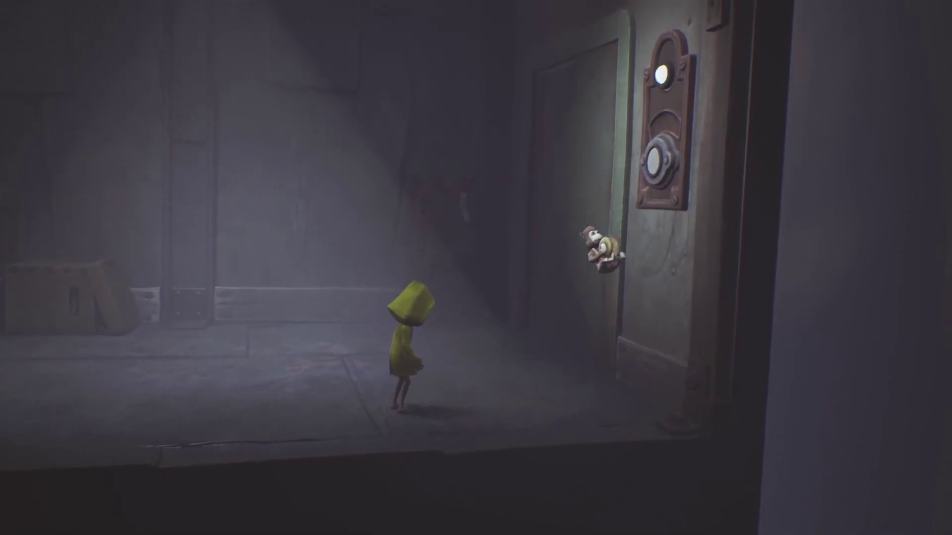
key(d)
key(e)
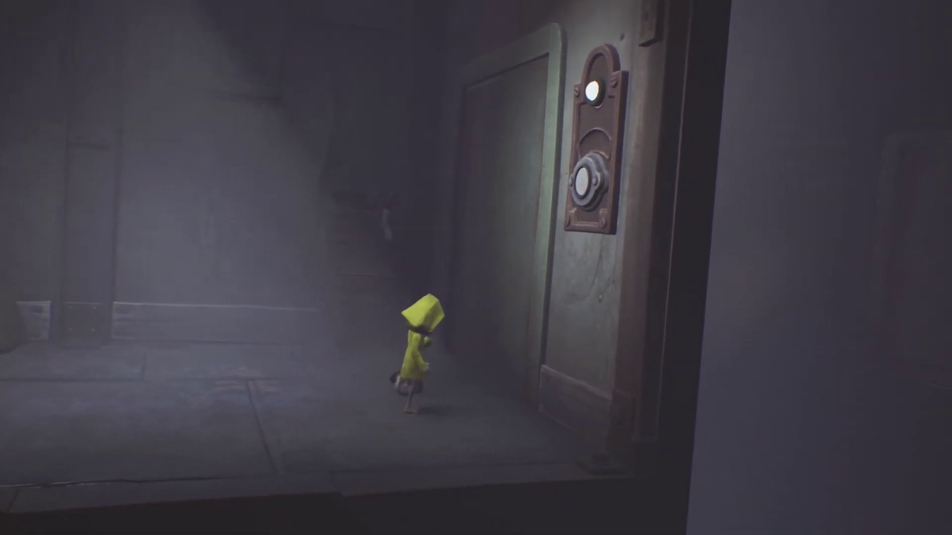
Carry the toy through the opening door into the wooden-floored room
key(w)
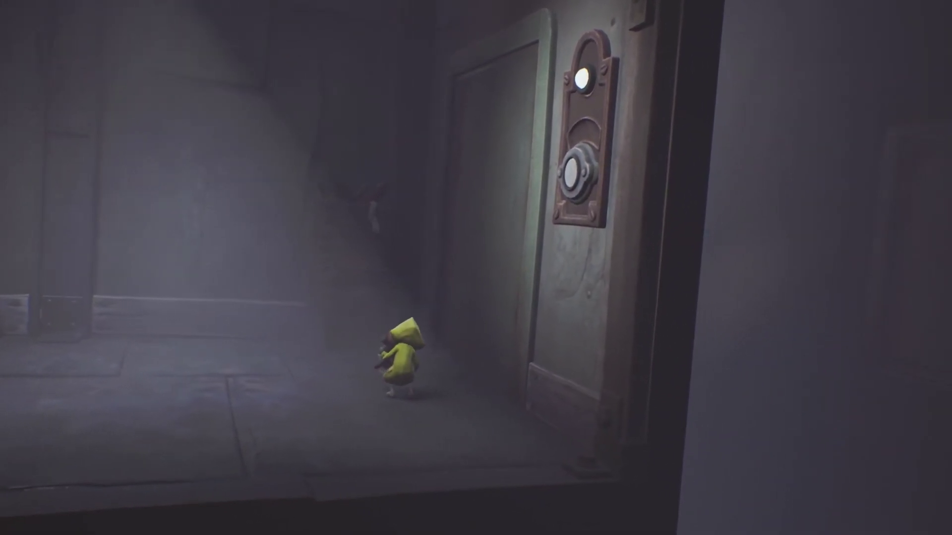
key(a)
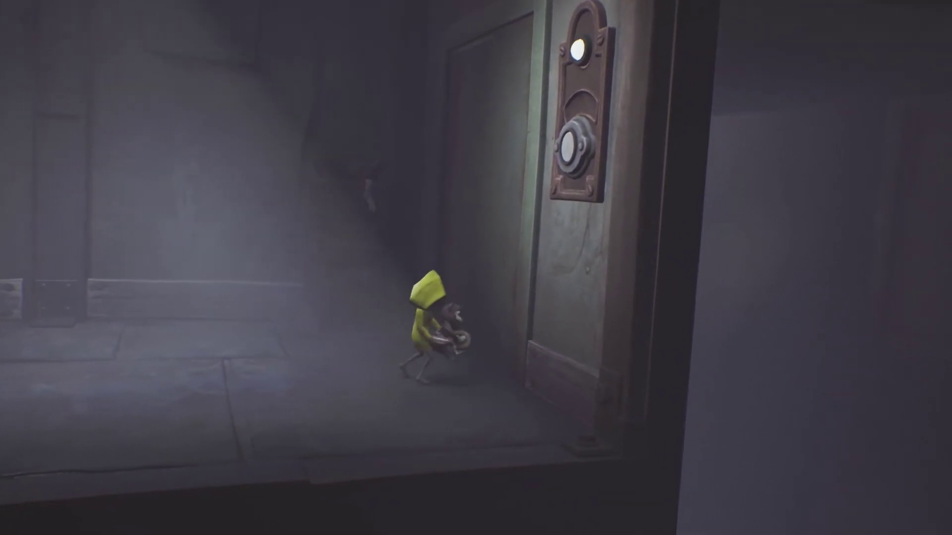
key(e)
key(d)
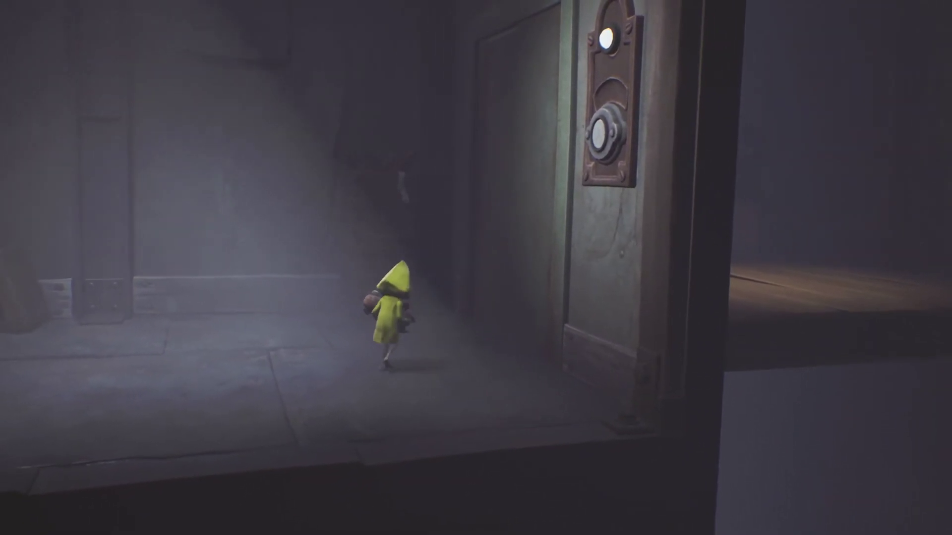
key(d)
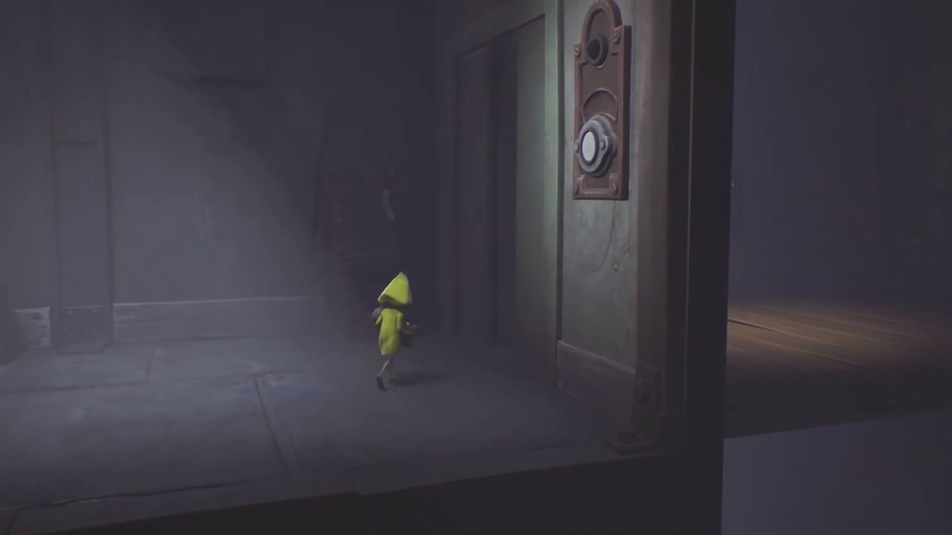
key(d)
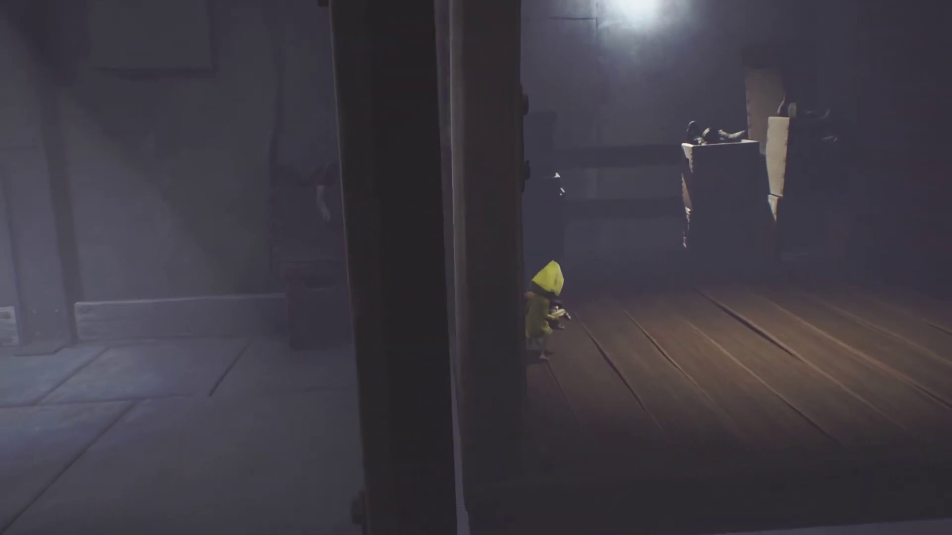
Roam the plank room toward the stove, leave the toy by the wall, then run left
key(w)
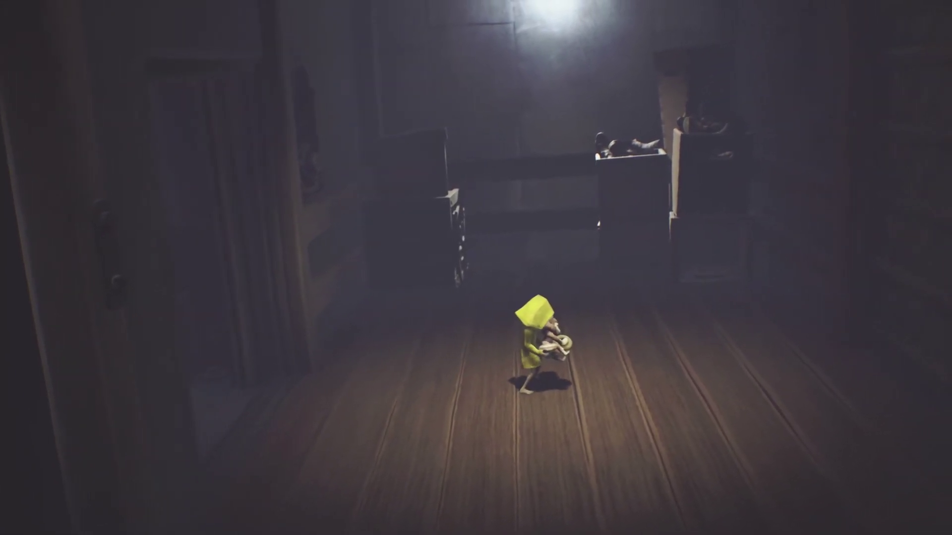
key(d)
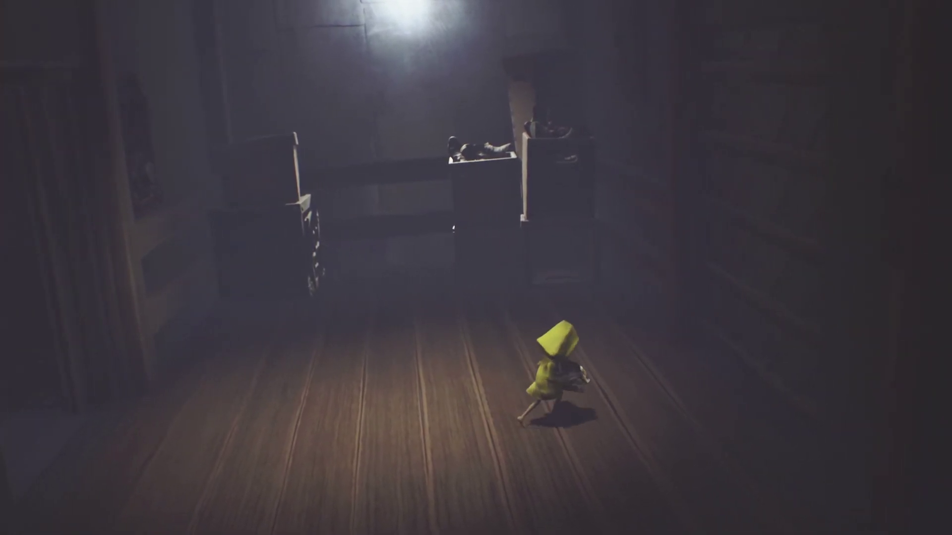
key(a)
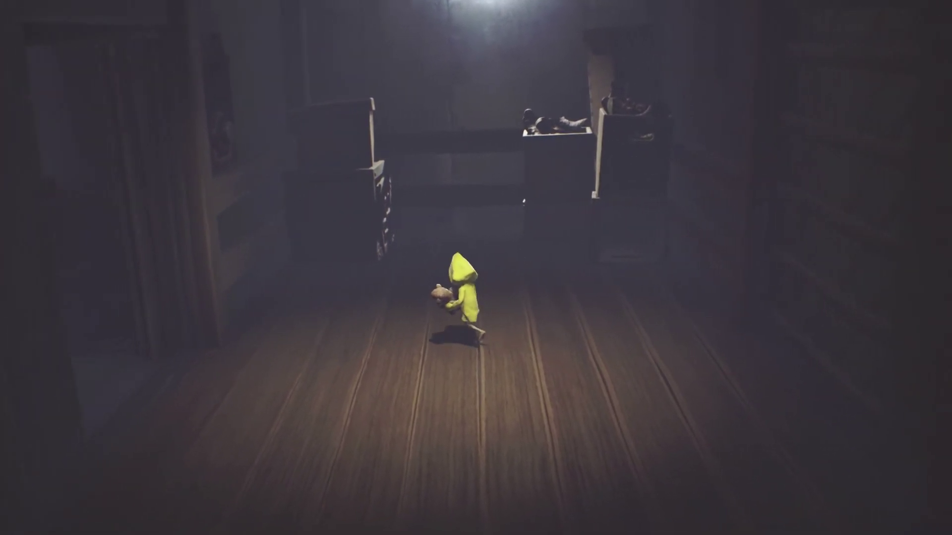
key(a)
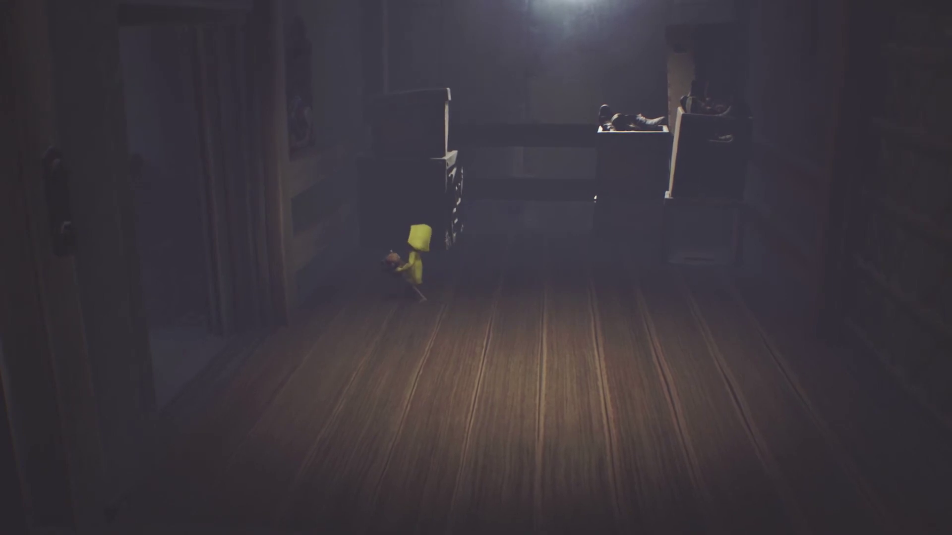
key(a)
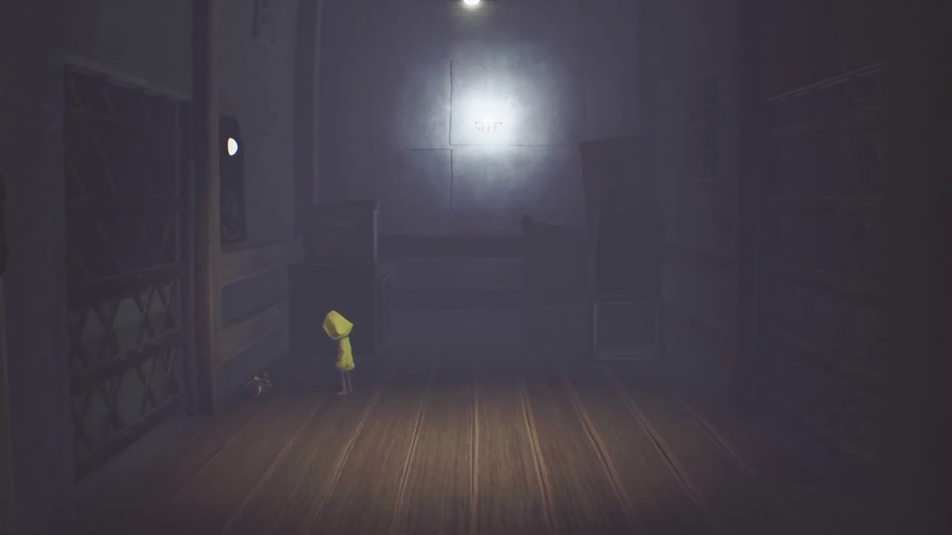
key(d)
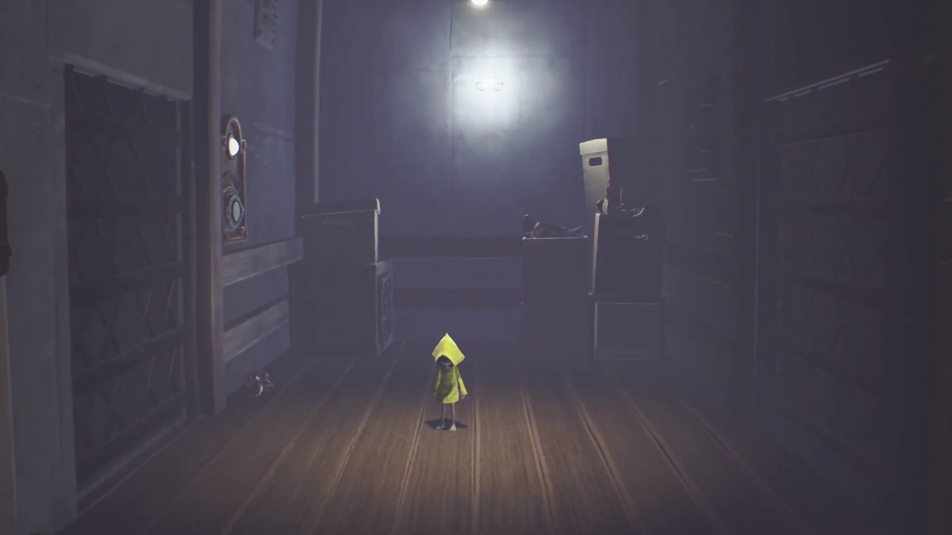
key(a)
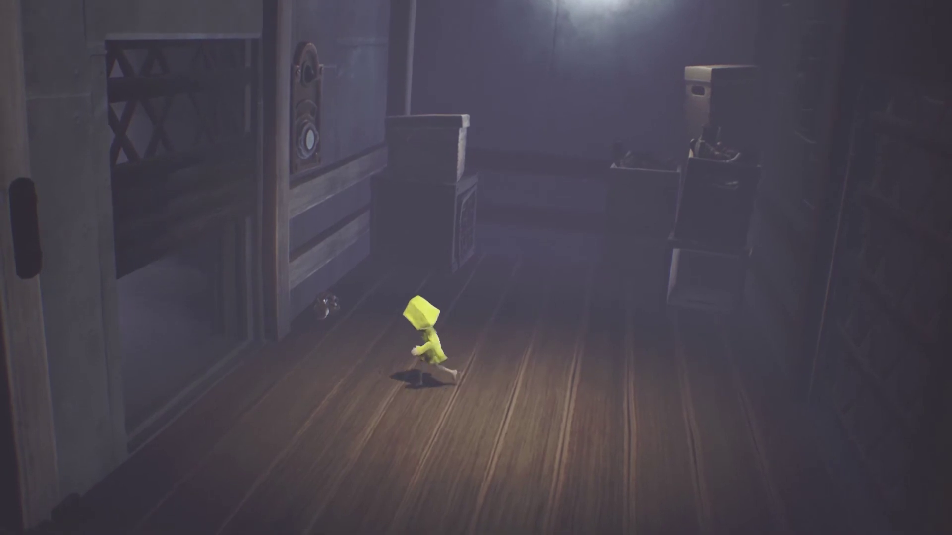
Run Six left past the glowing lantern into the dim pipe-lined stone hall
key(a)
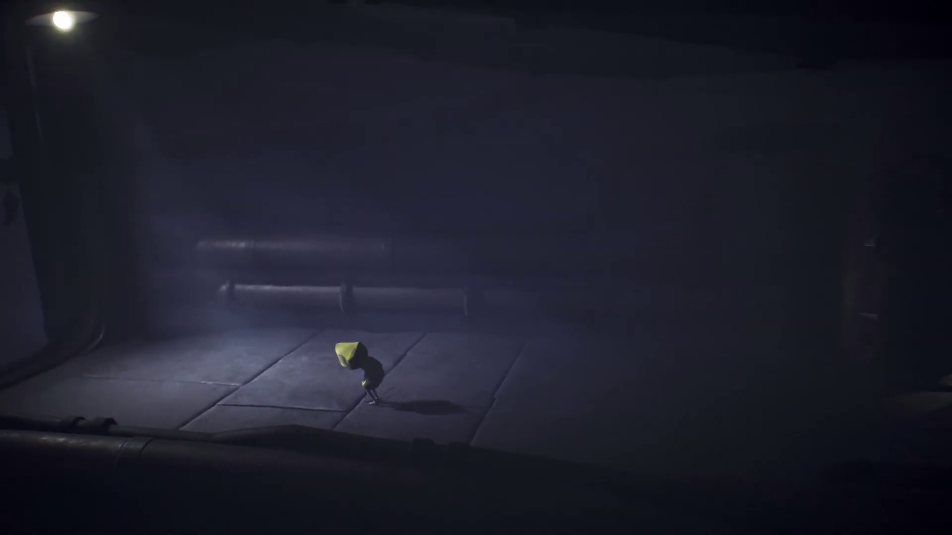
Run Six left down the stone steps past the Nomes into the open cage with the food
key(a)
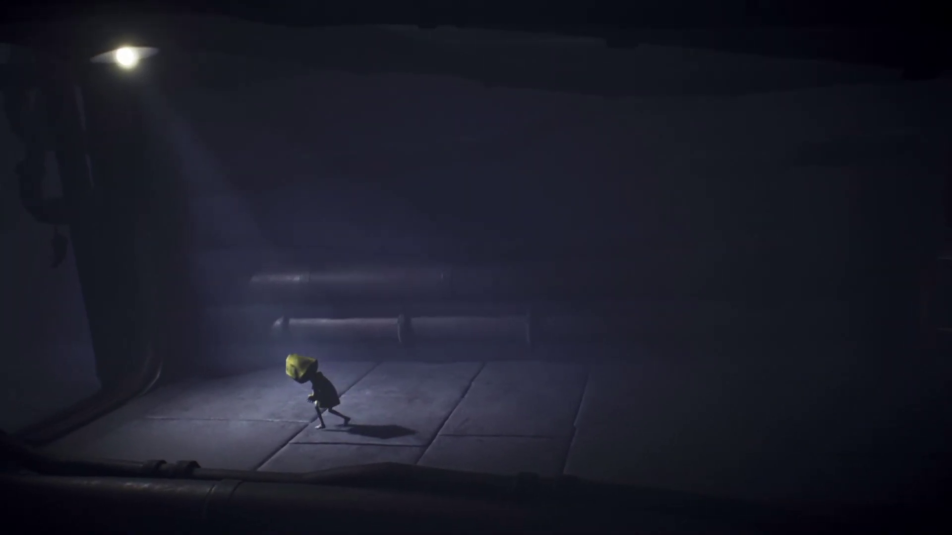
key(a)
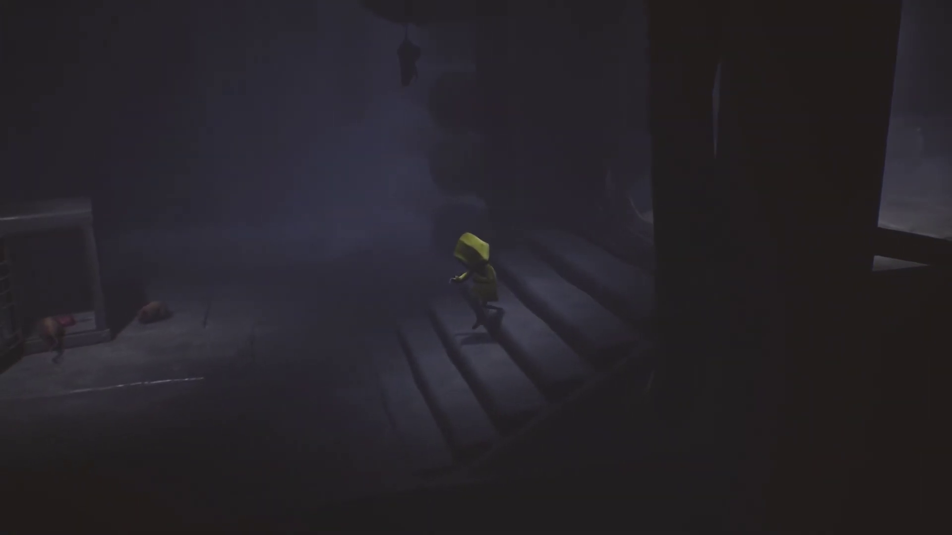
key(a)
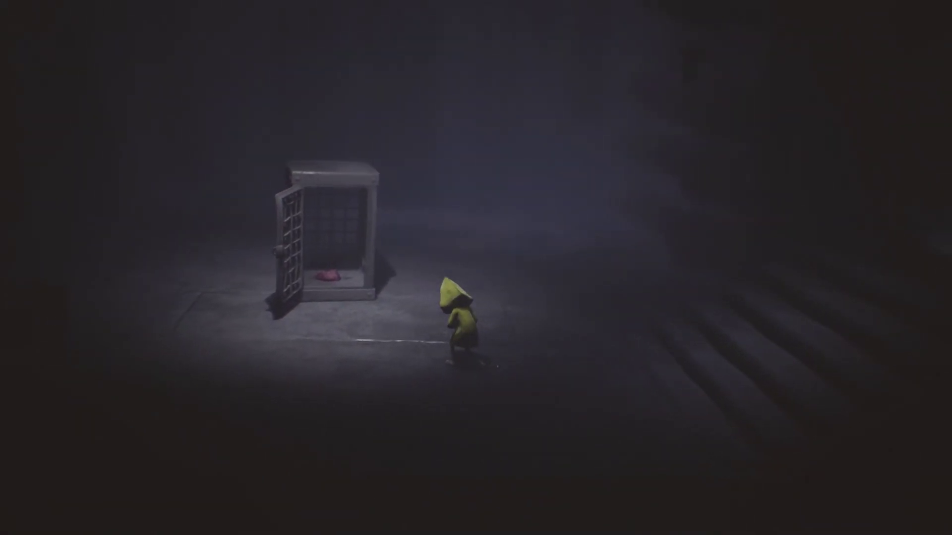
key(a)
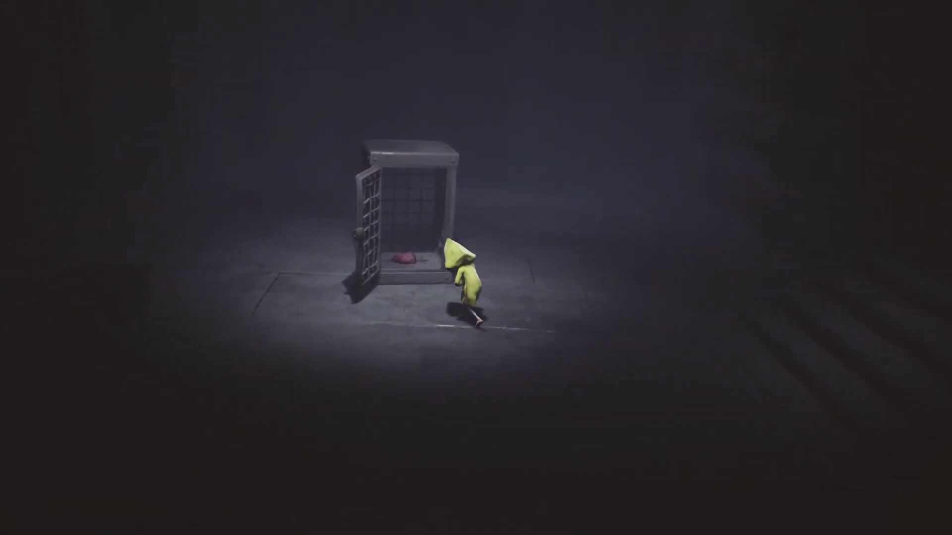
key(a)
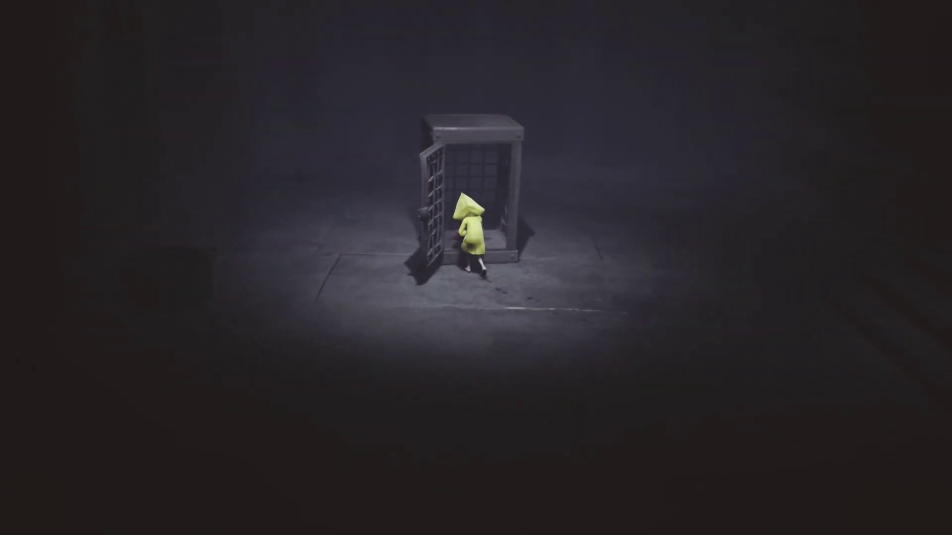